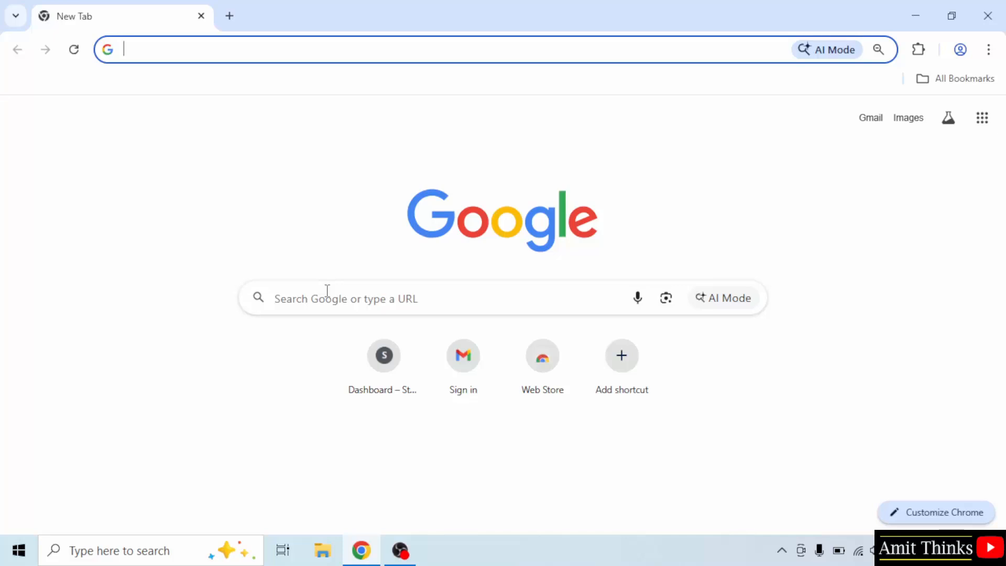
Step: Search the web for "eclipse" and open the eclipse.org/downloads page, allowing its cookies
left_click(327, 290)
type("eclipse")
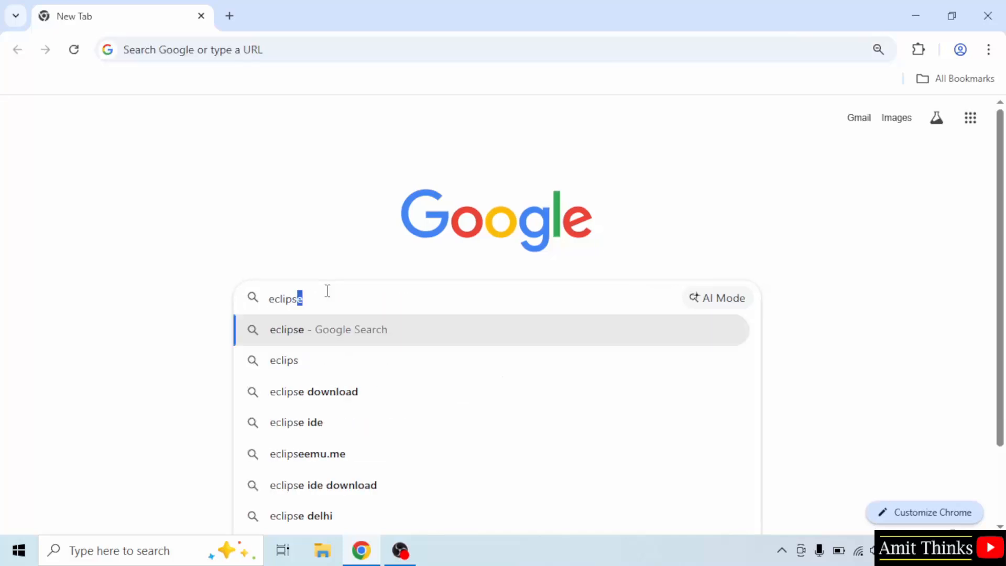
key("Return")
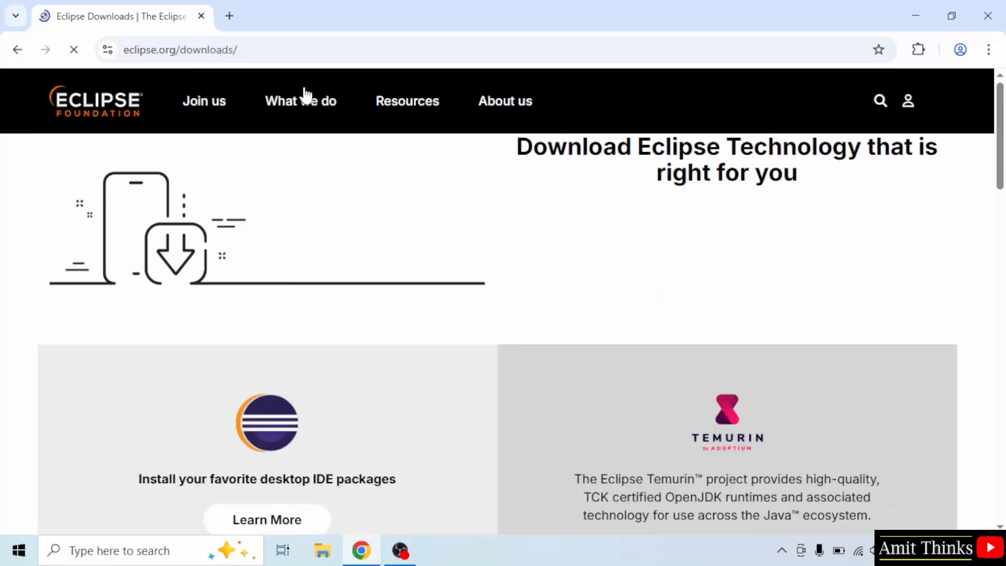
left_click(310, 51)
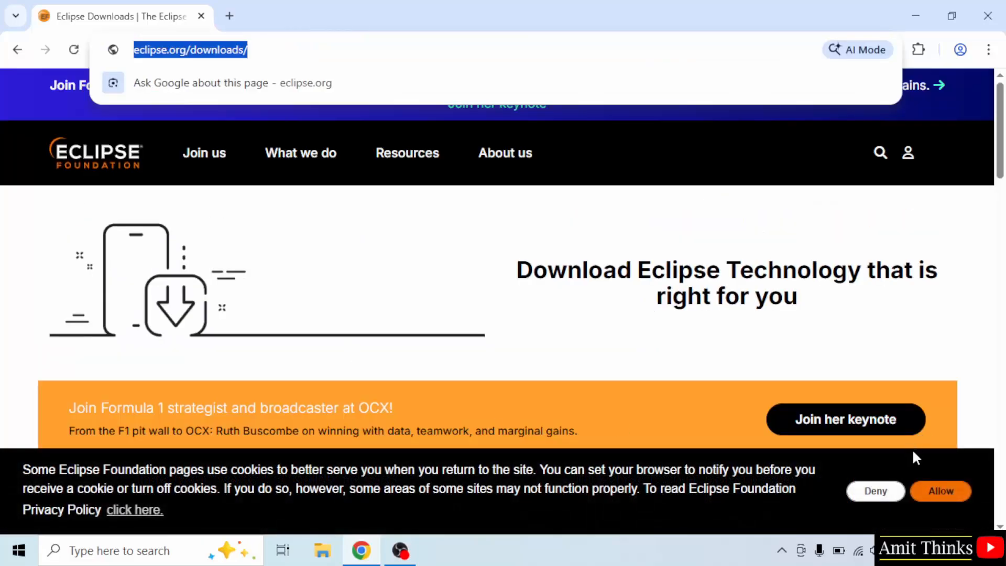
left_click(941, 490)
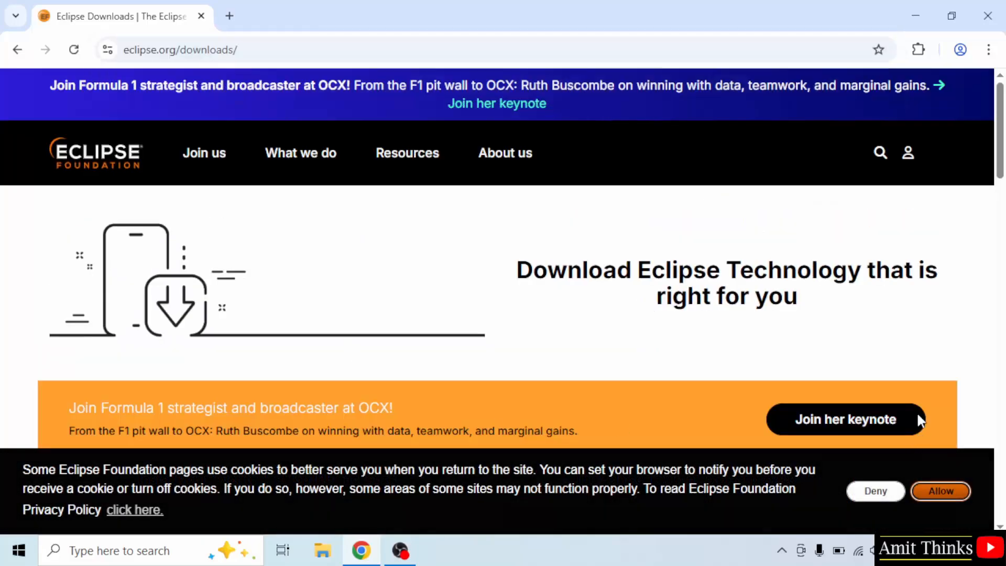
Step: Download the x86_64 installer eclipse-inst-jre-win64.exe from the desktop IDE packages section
left_click_drag(1001, 140, 1003, 220)
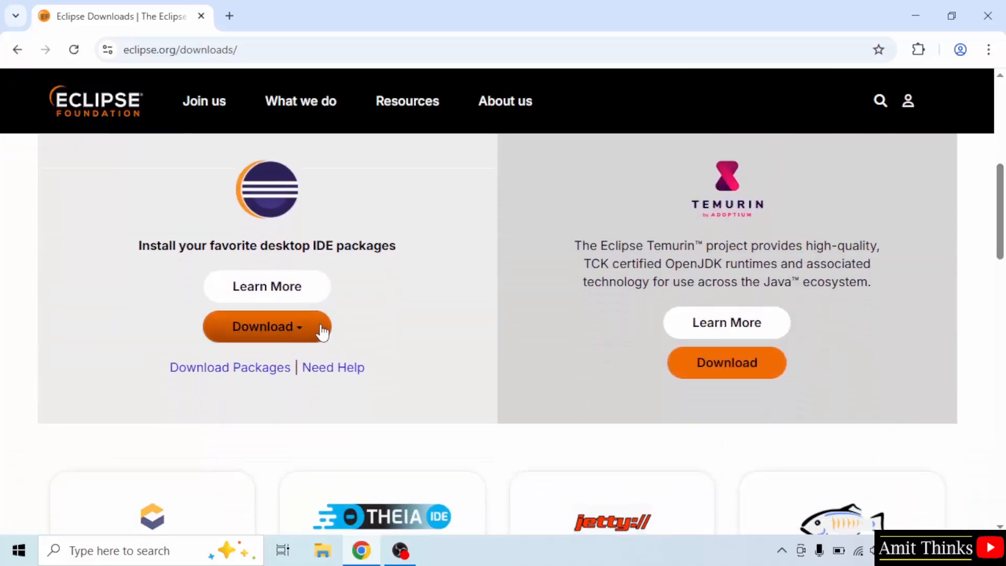
left_click(321, 331)
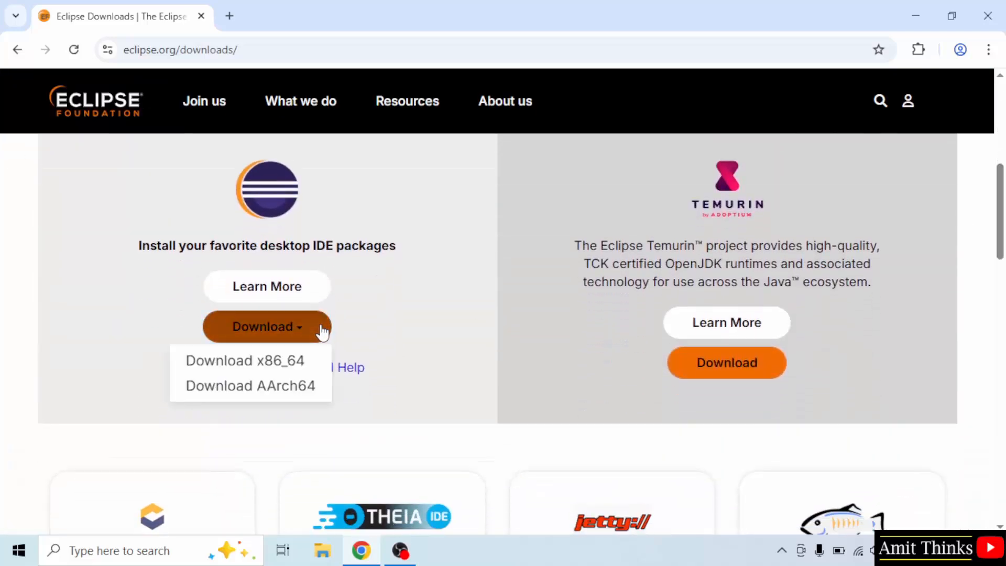
left_click(313, 367)
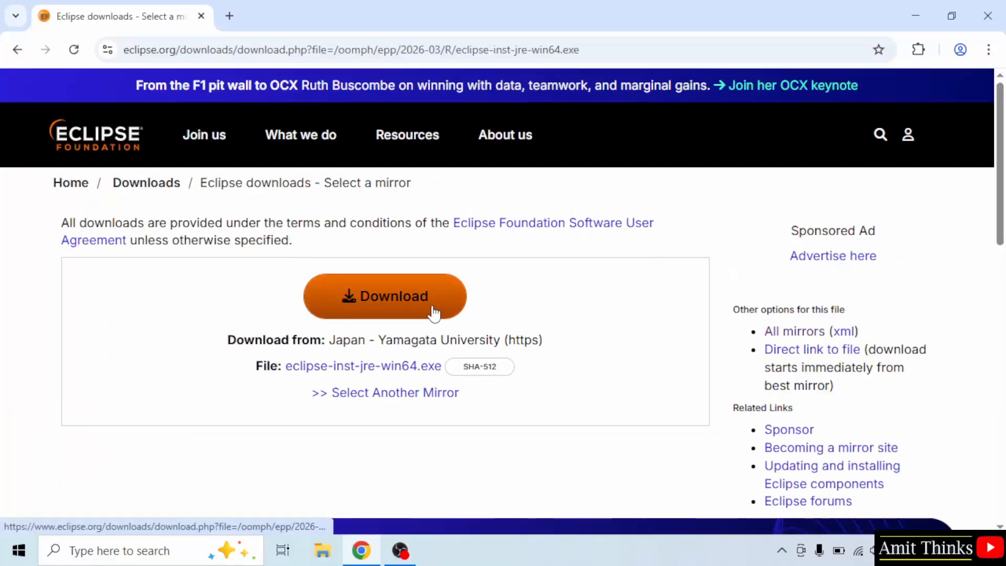
left_click_drag(278, 366, 442, 366)
left_click(550, 375)
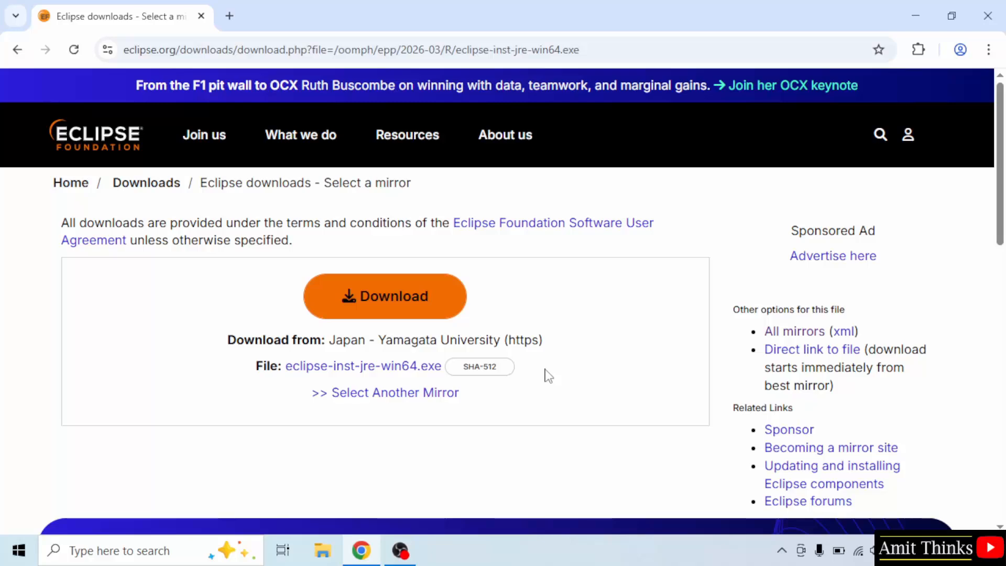
left_click(422, 372)
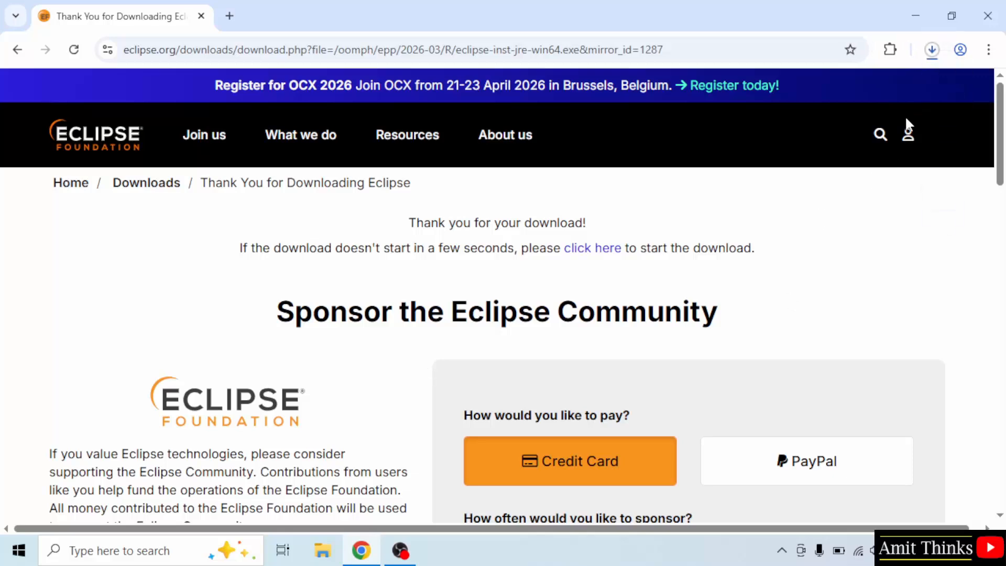
Step: Open the downloaded eclipse-inst-jre-win64.exe installer and minimize the browser window
left_click(932, 50)
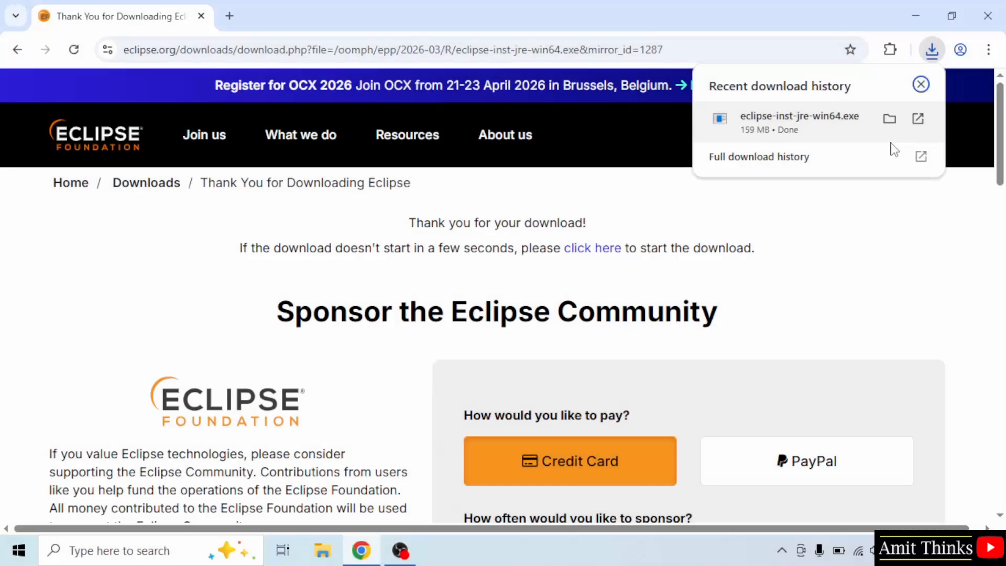
right_click(837, 128)
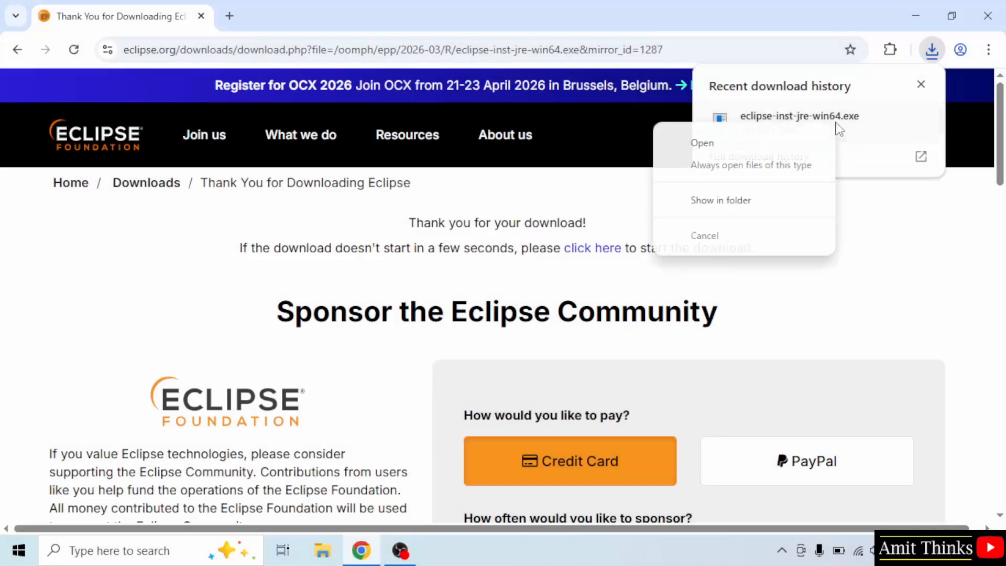
left_click(793, 153)
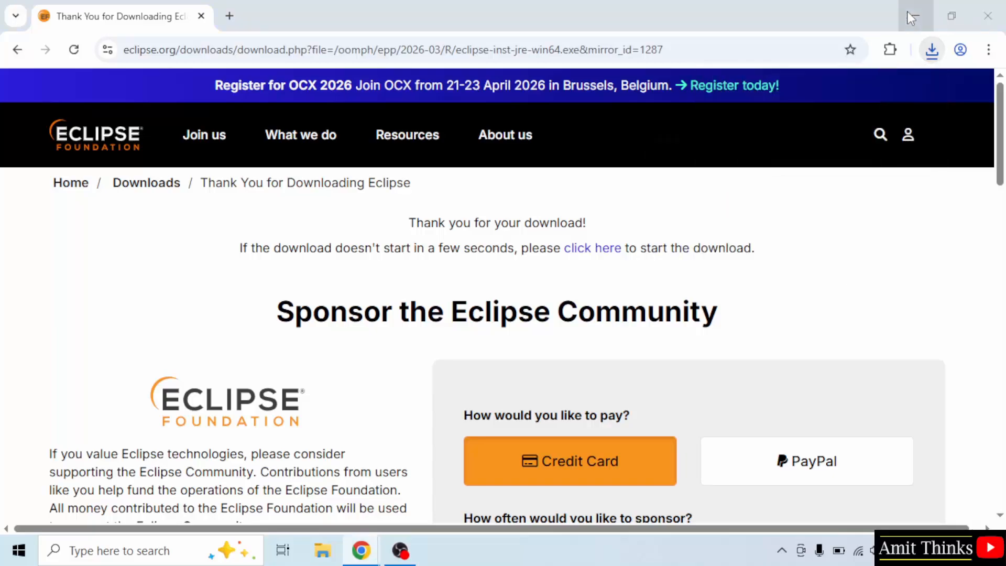
left_click(914, 16)
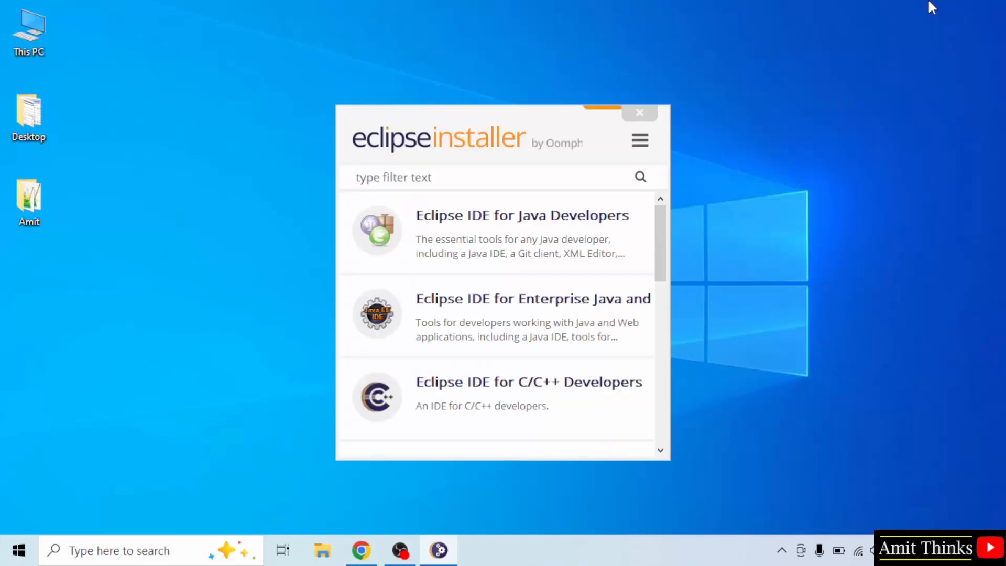
Step: Install Eclipse IDE for Java Developers with the default folder and shortcut options, and launch it
left_click(505, 243)
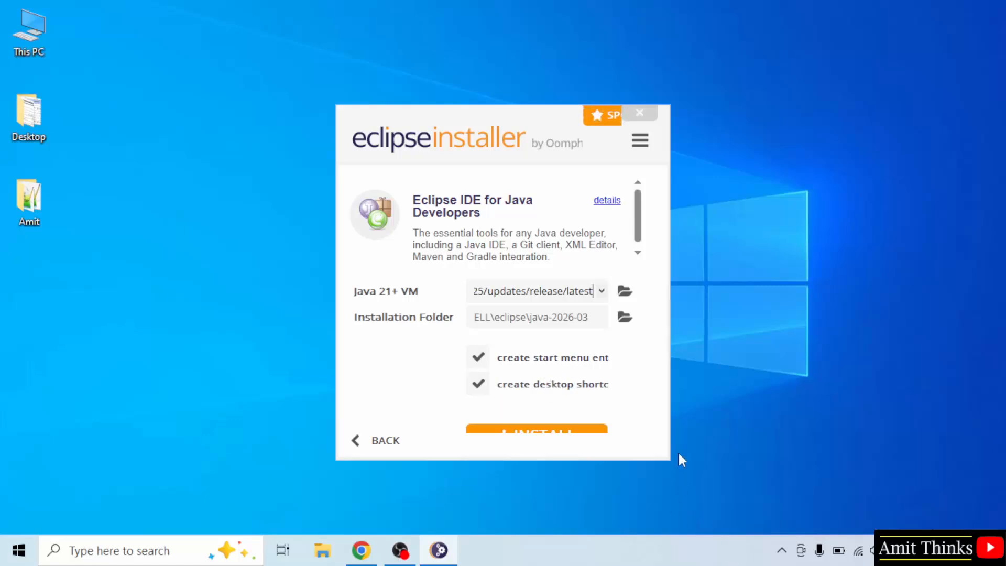
left_click_drag(668, 459, 754, 490)
left_click(611, 439)
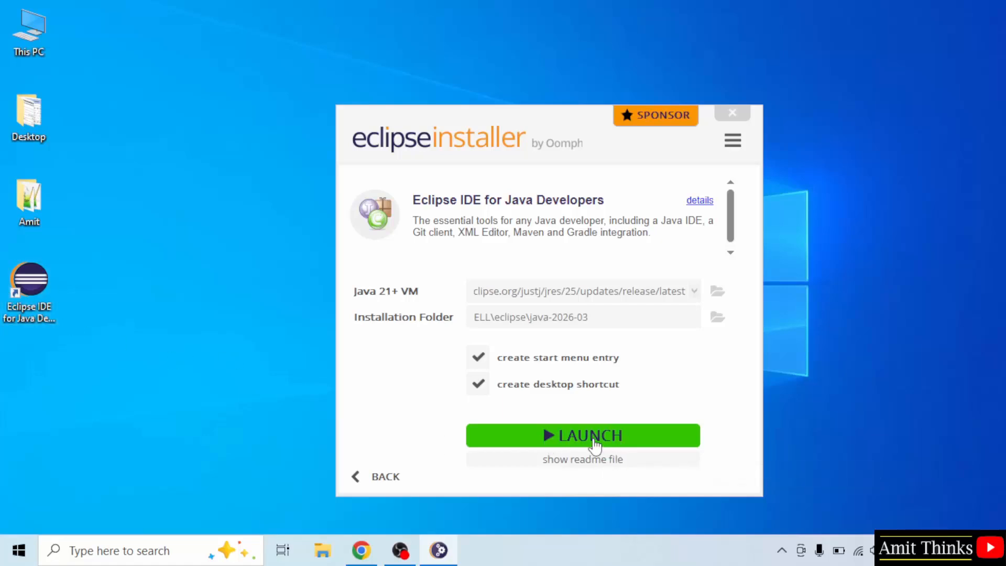
left_click(661, 439)
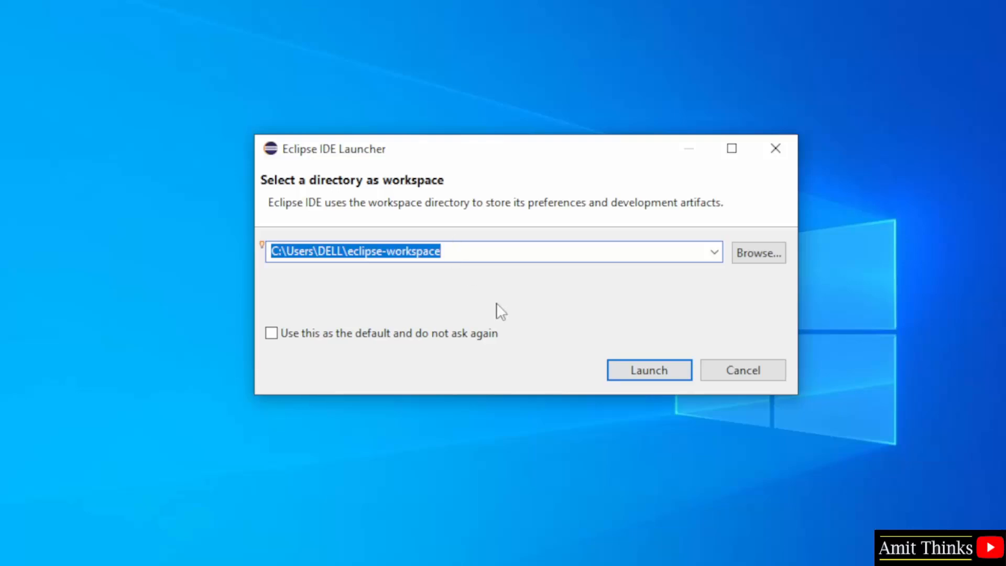
Step: Launch the IDE with C:\Users\DELL\eclipse-workspace as the default workspace, set to not ask again
left_click(452, 249)
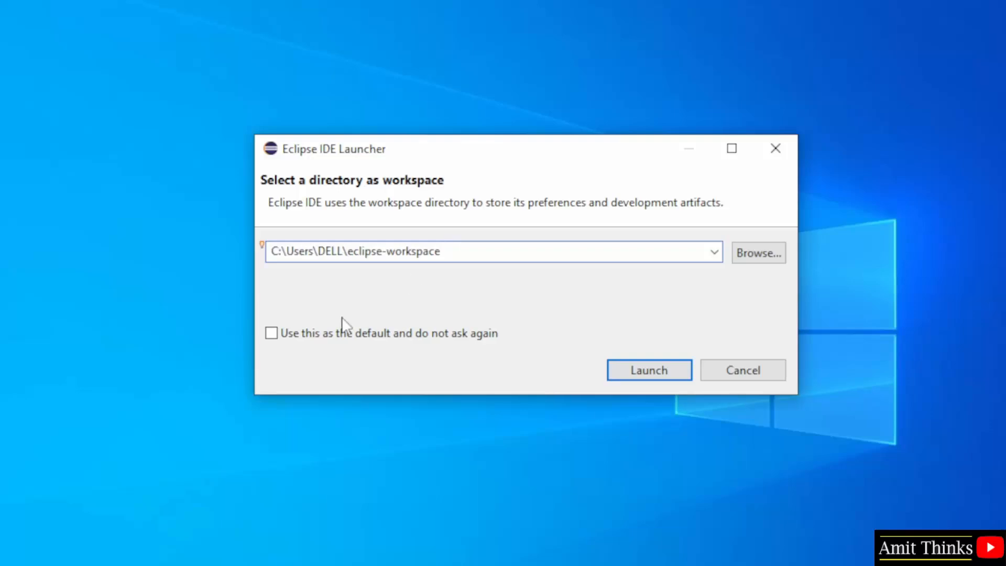
left_click(294, 339)
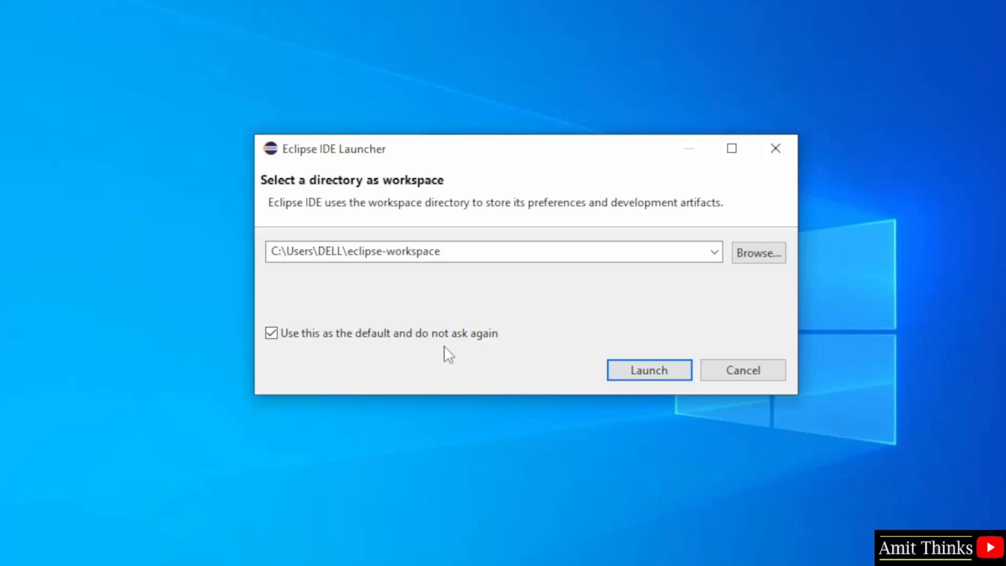
left_click(453, 252)
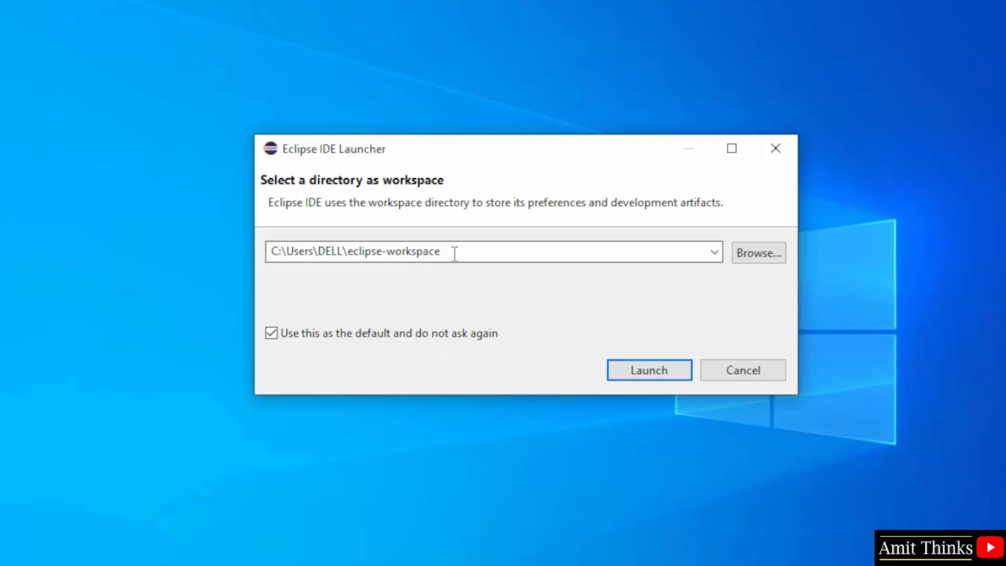
left_click_drag(454, 252, 270, 251)
left_click(363, 251)
left_click(489, 254)
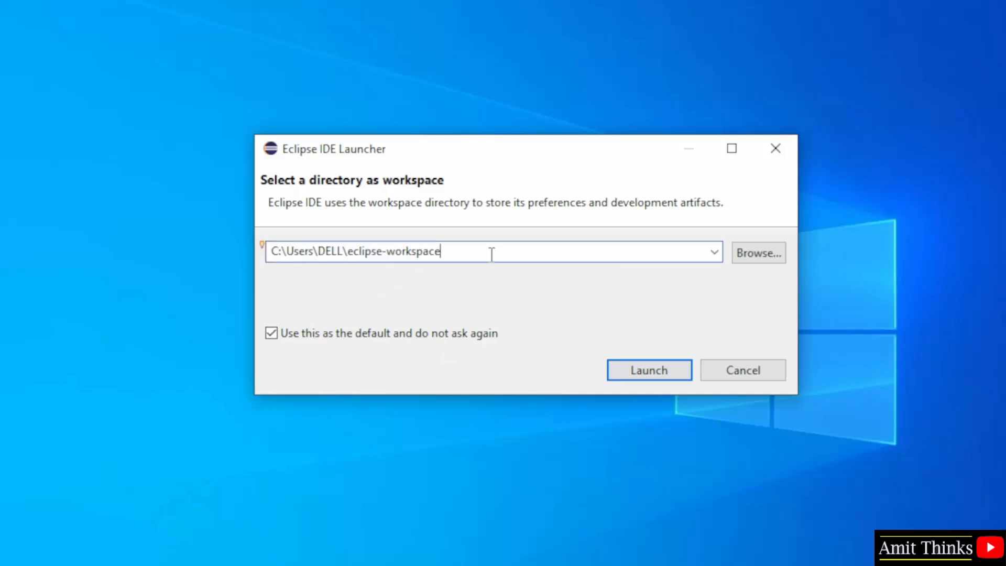
left_click(643, 376)
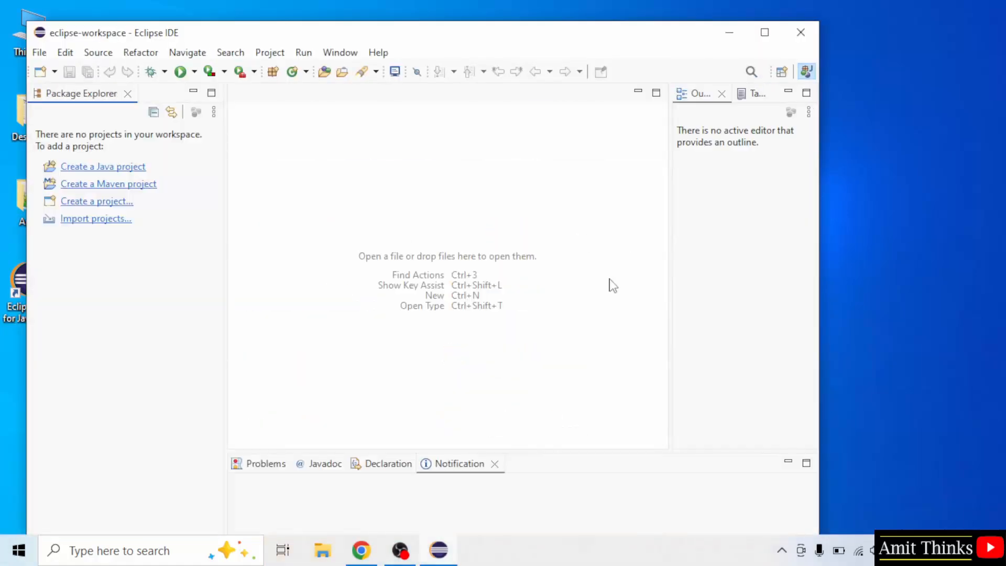
Step: Maximize the IDE window, install the offered Java 26 support and restart the IDE to complete the update
left_click(764, 32)
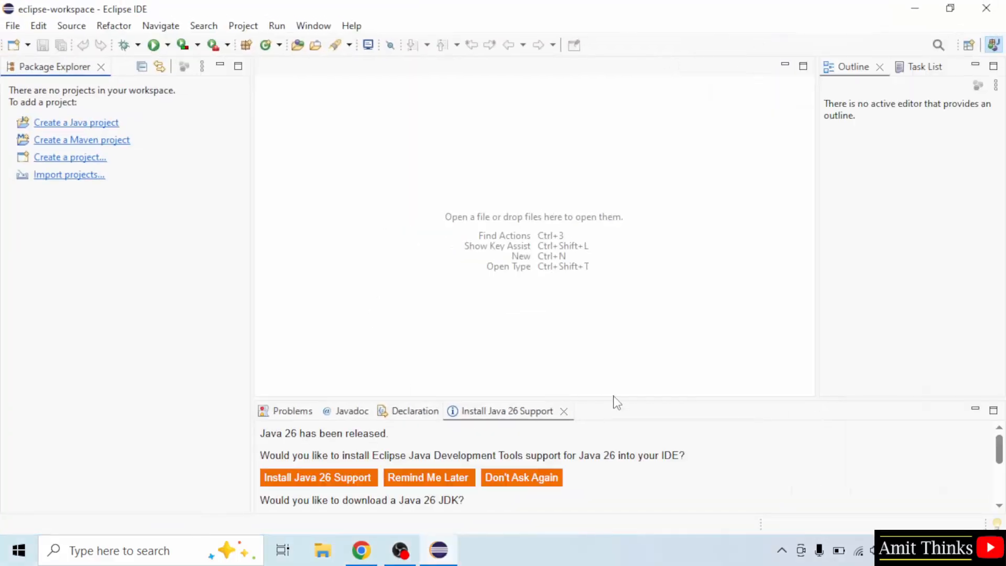
left_click_drag(608, 397, 622, 288)
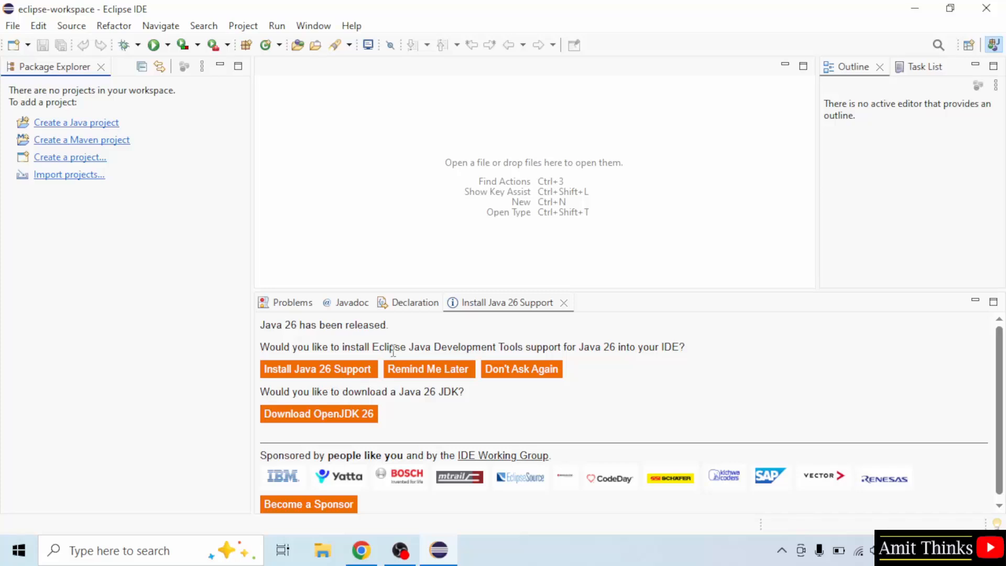
left_click(348, 372)
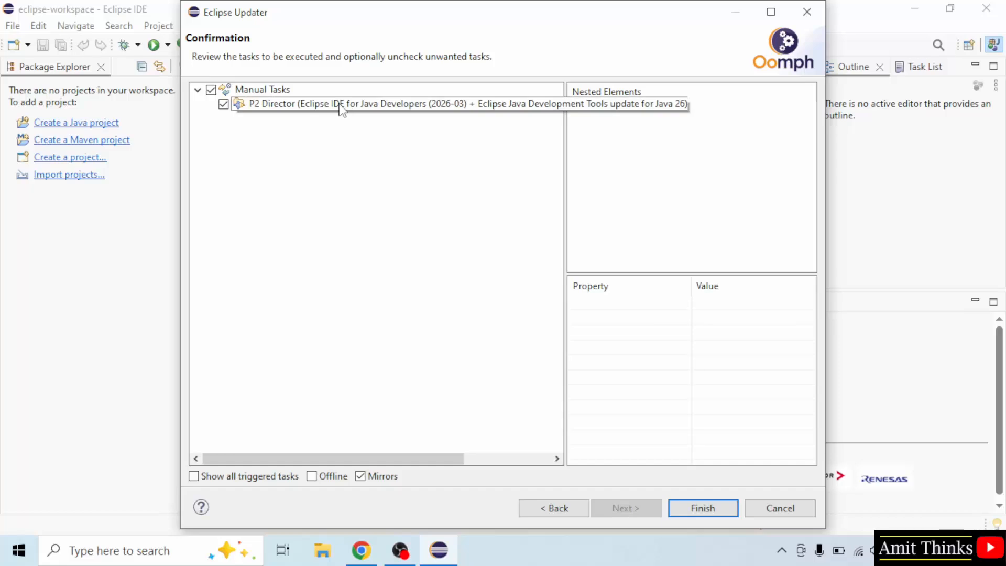
left_click(698, 510)
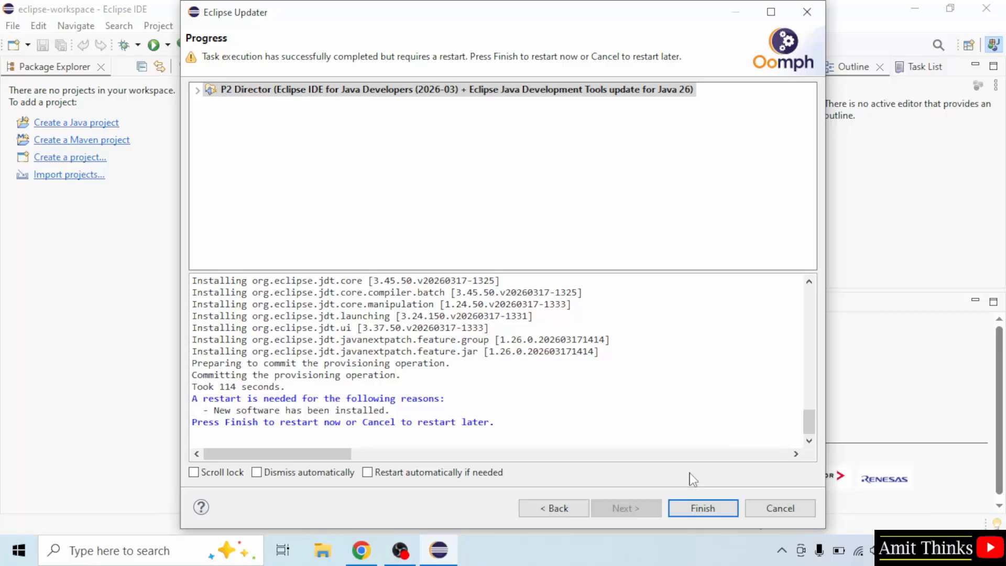
left_click(717, 514)
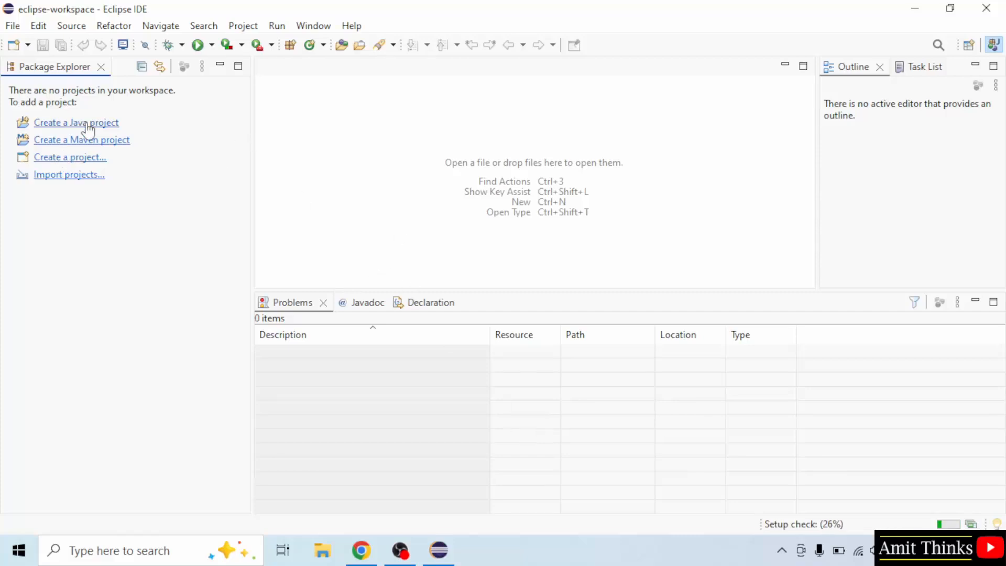
Step: Start a new Java project and name it AmitDemoApplication
left_click(12, 27)
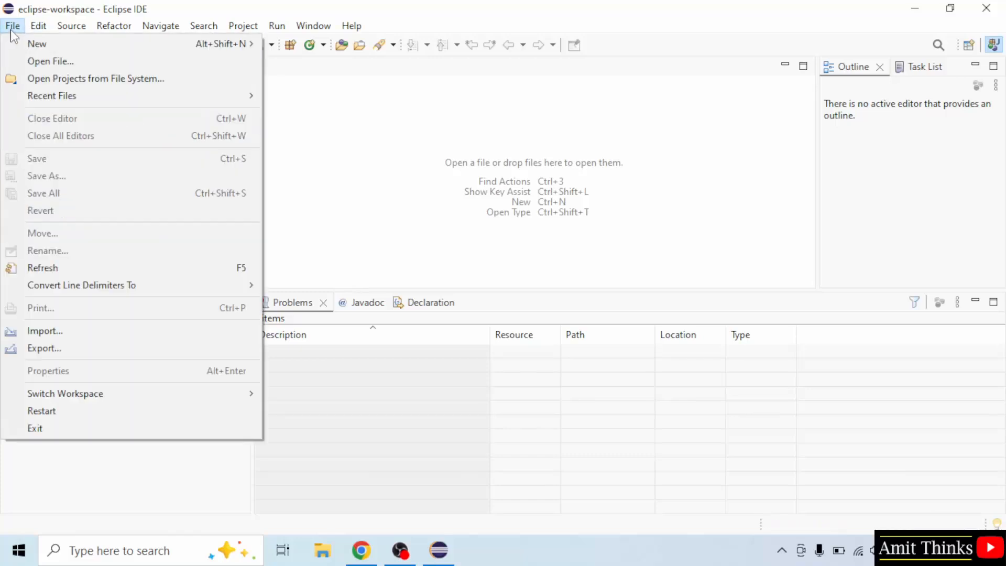
mouse_move(149, 42)
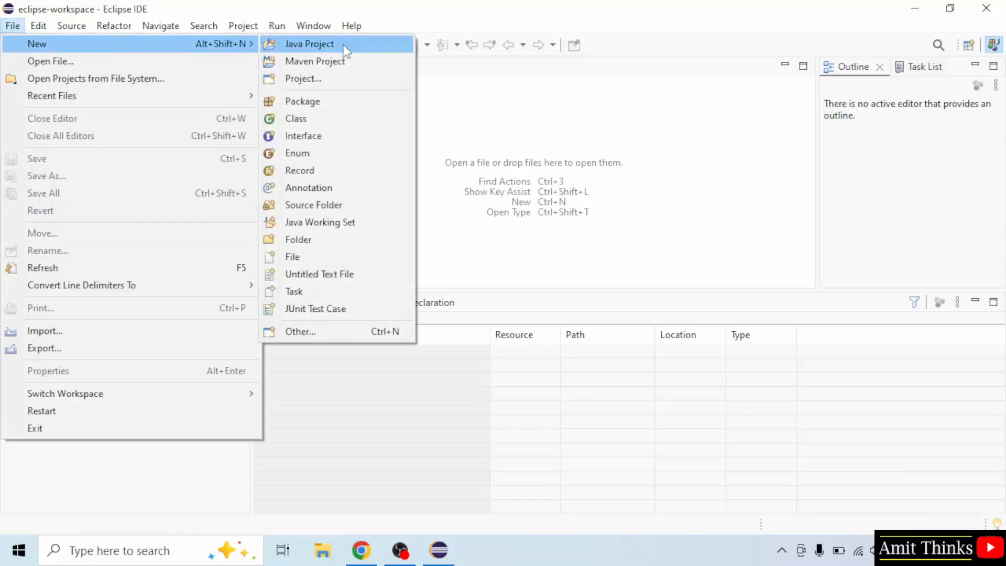
left_click(344, 46)
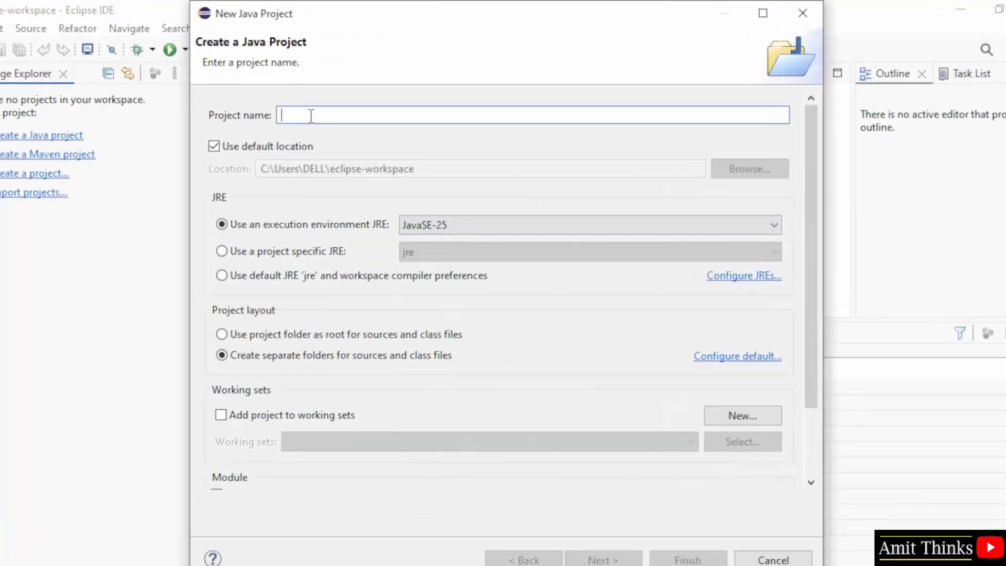
type("AmitD")
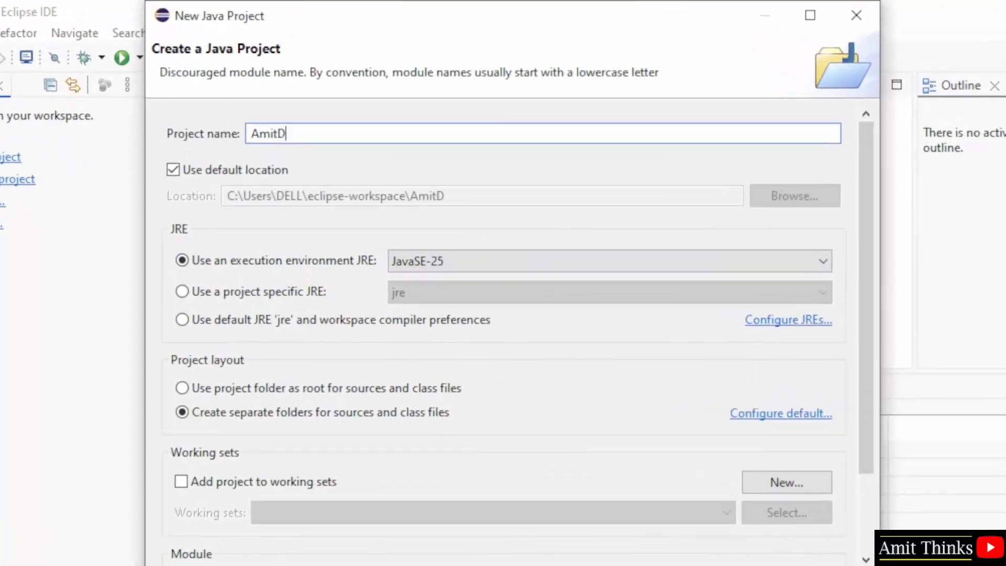
type("emoApplication")
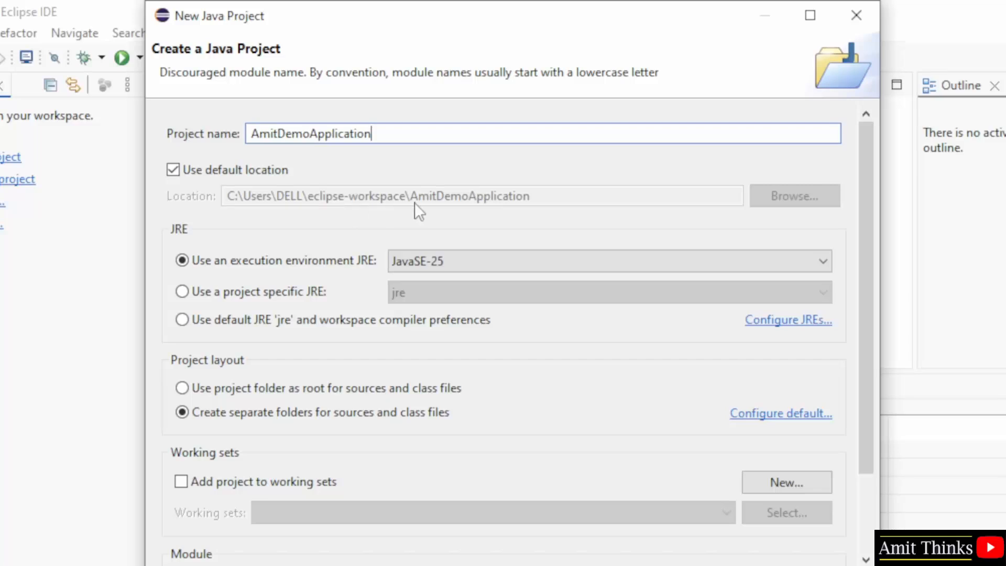
Step: Set the project's execution environment JRE to JavaSE-26 and turn off creation of the module-info.java file
left_click(542, 267)
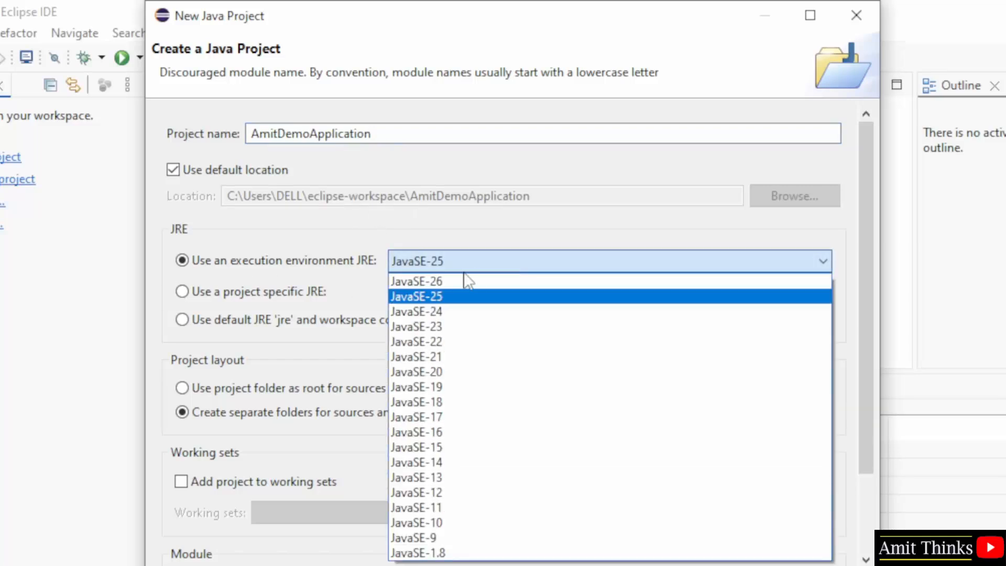
left_click(458, 279)
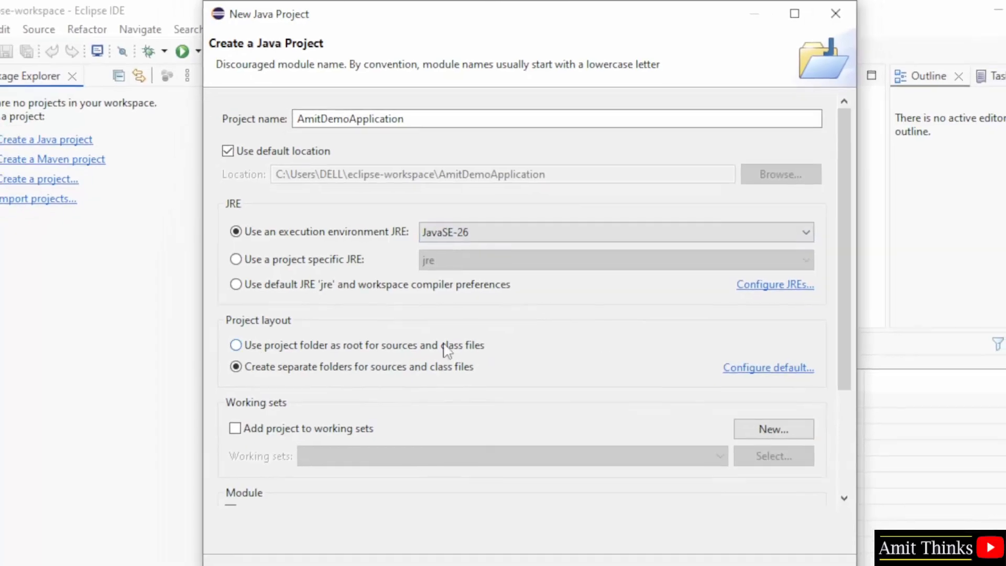
scroll(444, 347, "down", 3)
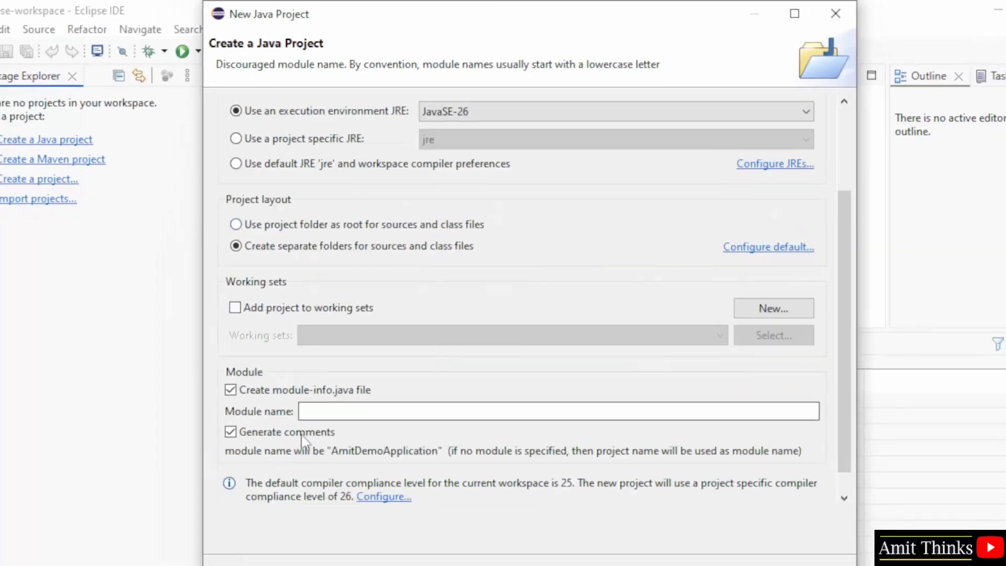
left_click(230, 390)
scroll(414, 351, "up", 5)
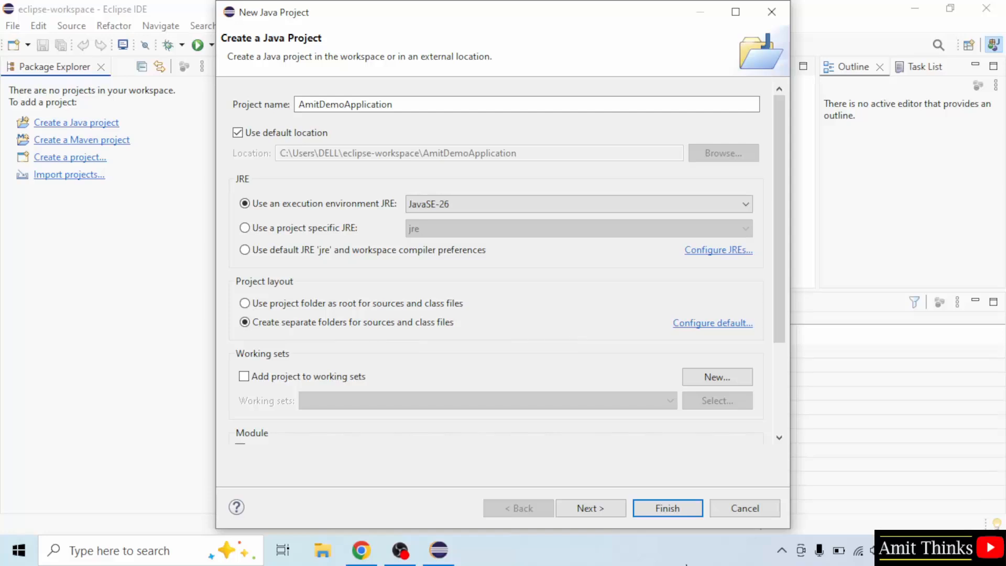
Step: Create the Java project with the default build settings and expand it in the Package Explorer
left_click(578, 510)
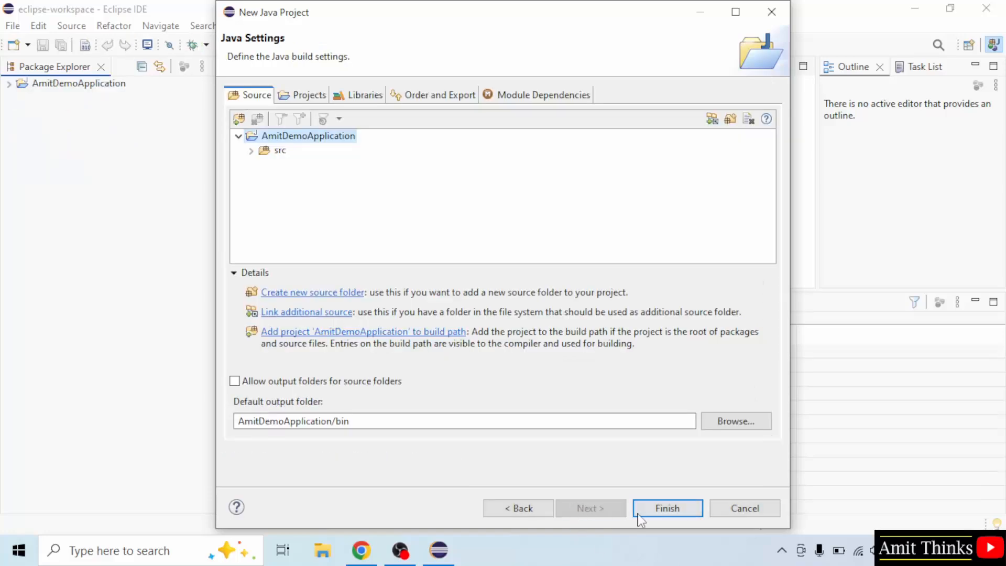
left_click(666, 508)
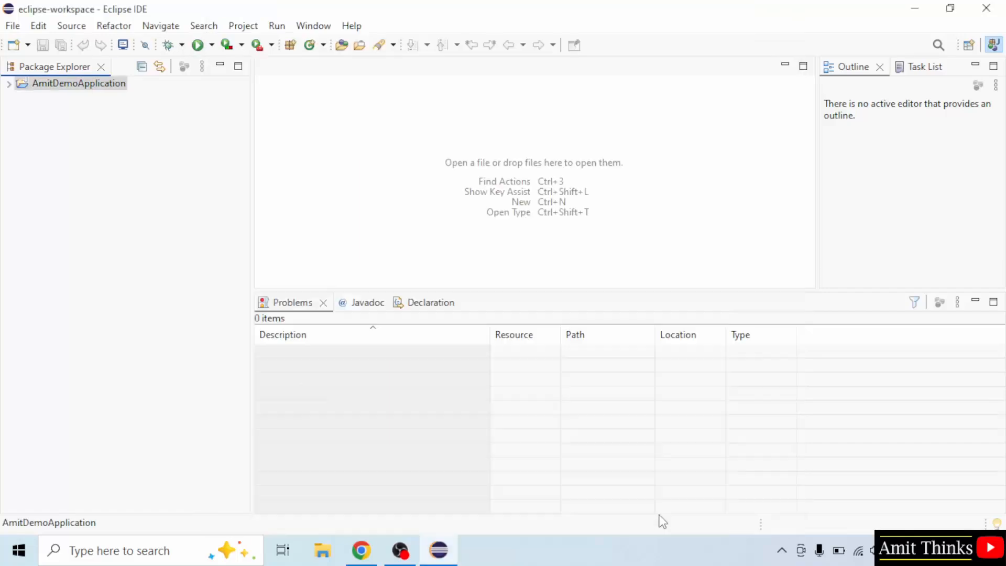
left_click(9, 84)
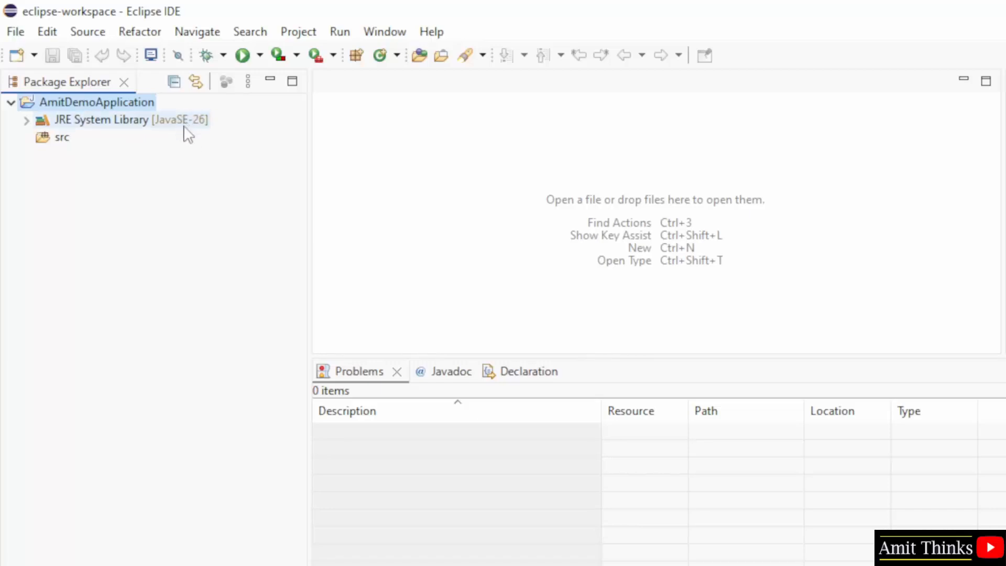
Step: Start a new Java class in the project's src folder and name it Demo
left_click(57, 138)
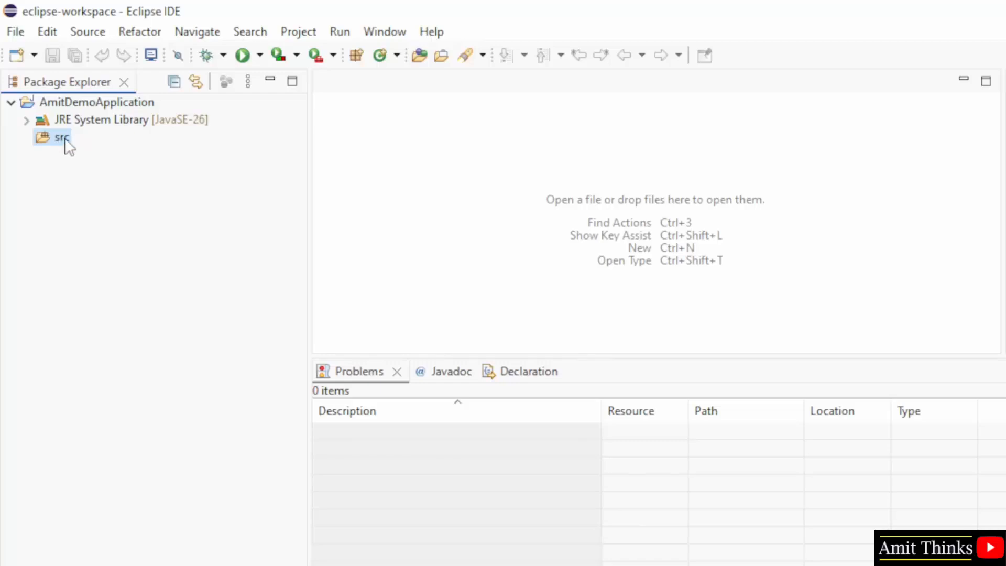
right_click(57, 139)
mouse_move(168, 62)
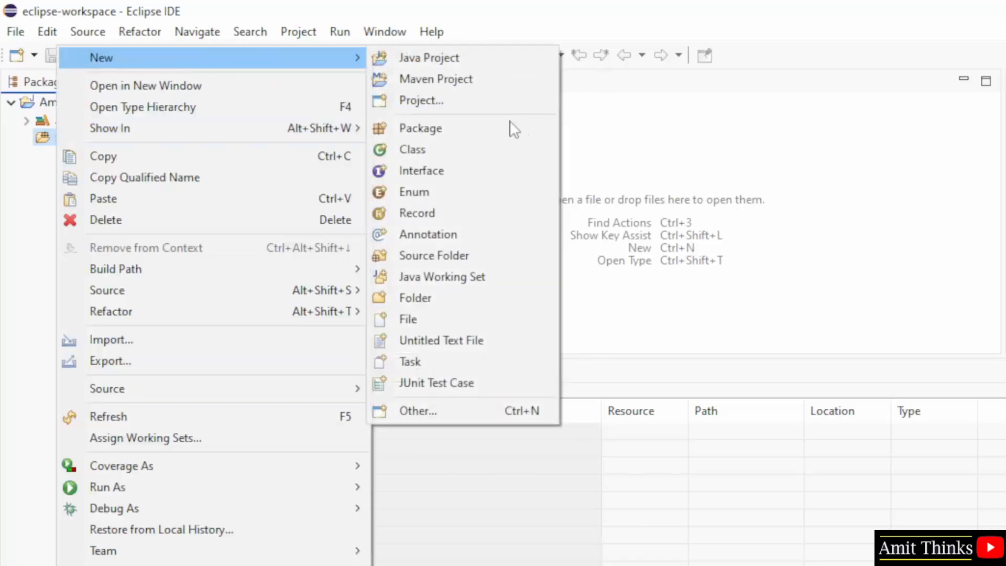
left_click(483, 147)
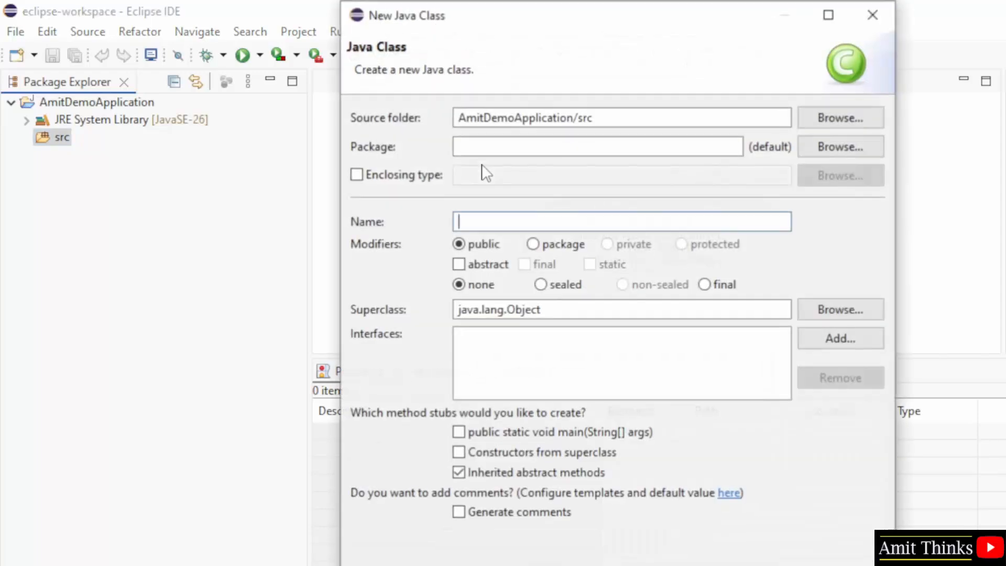
left_click(513, 147)
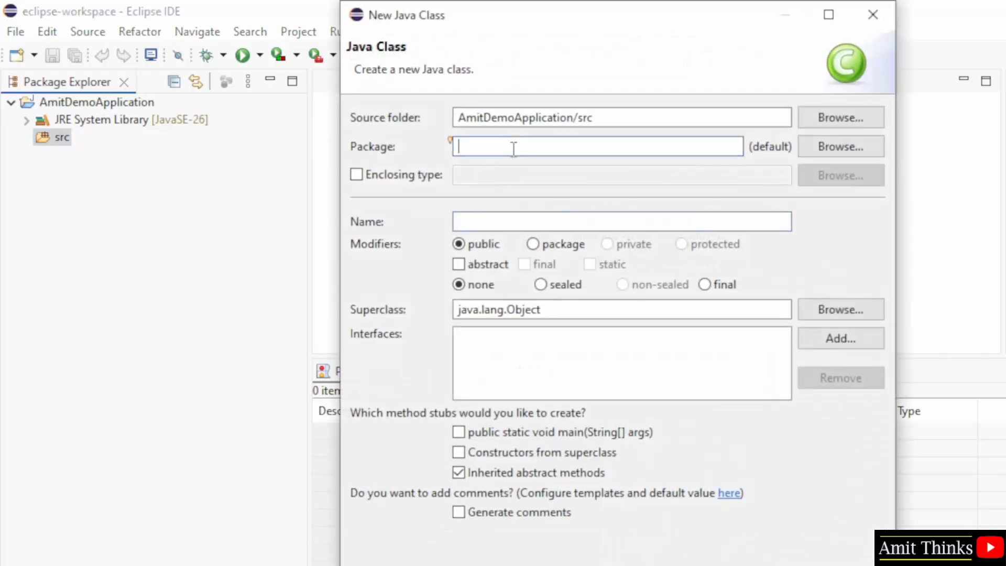
left_click(527, 222)
type("Demo")
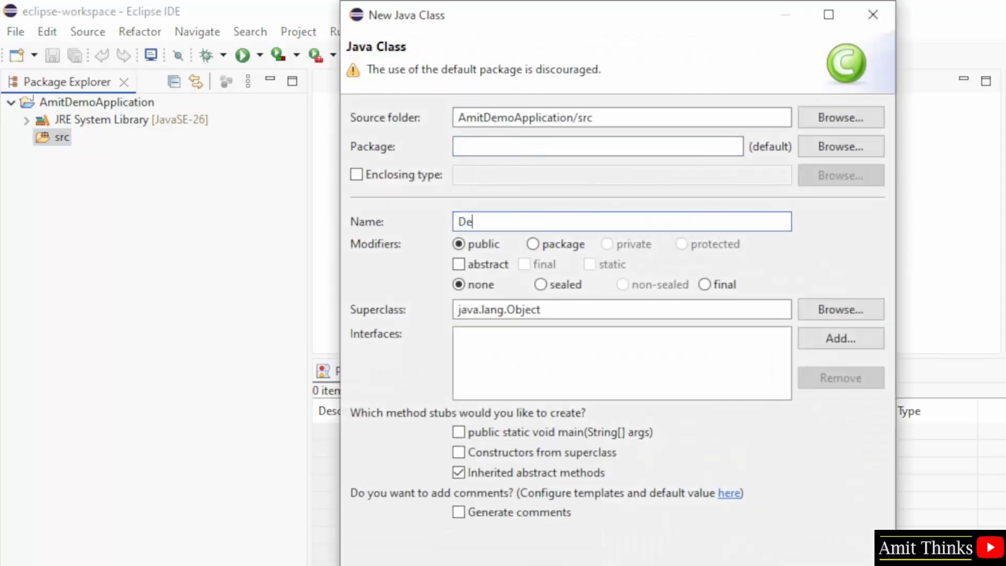
Step: Create the class in the default package with a public static void main stub and without inherited abstract methods
left_click(521, 147)
left_click(459, 432)
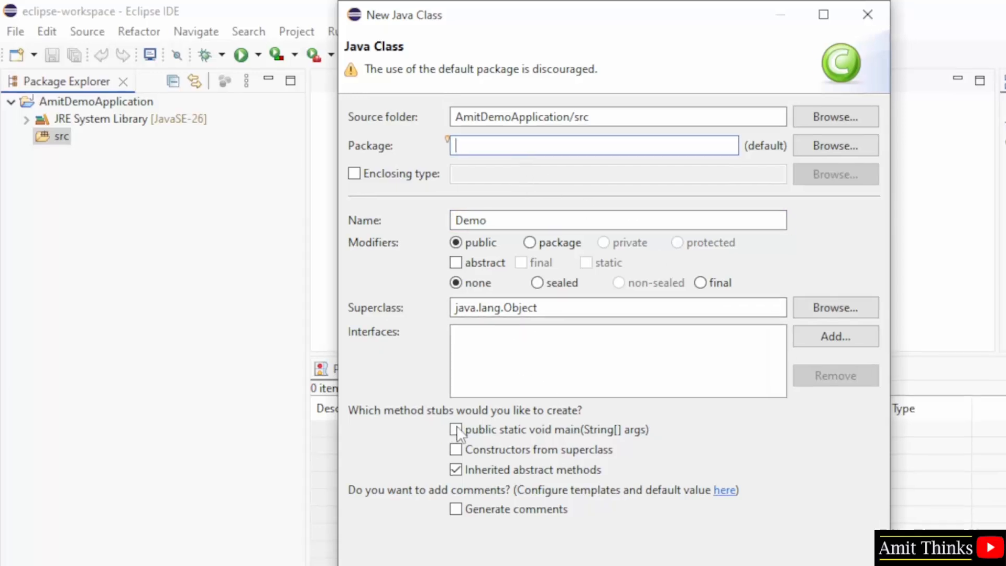
left_click(459, 472)
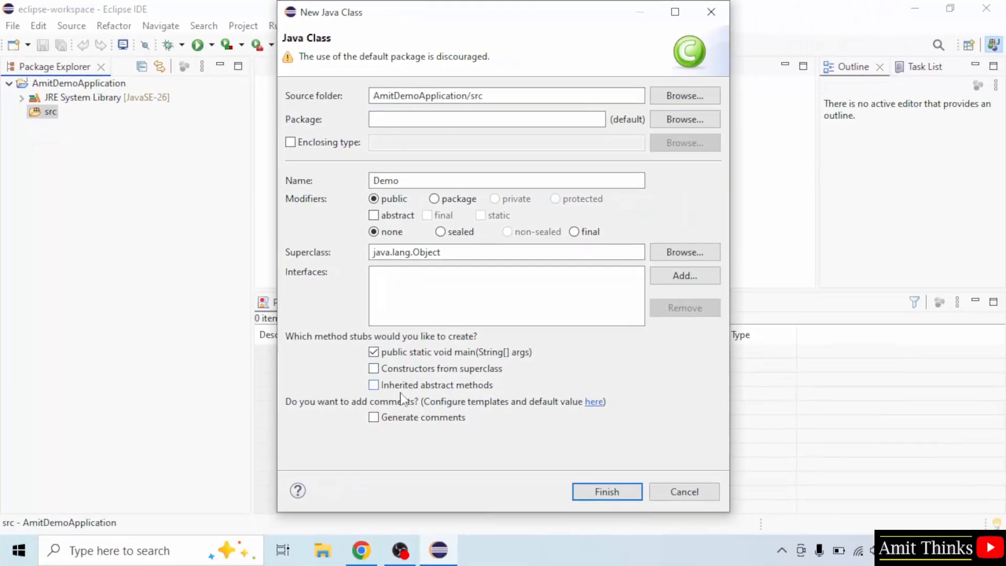
left_click(607, 492)
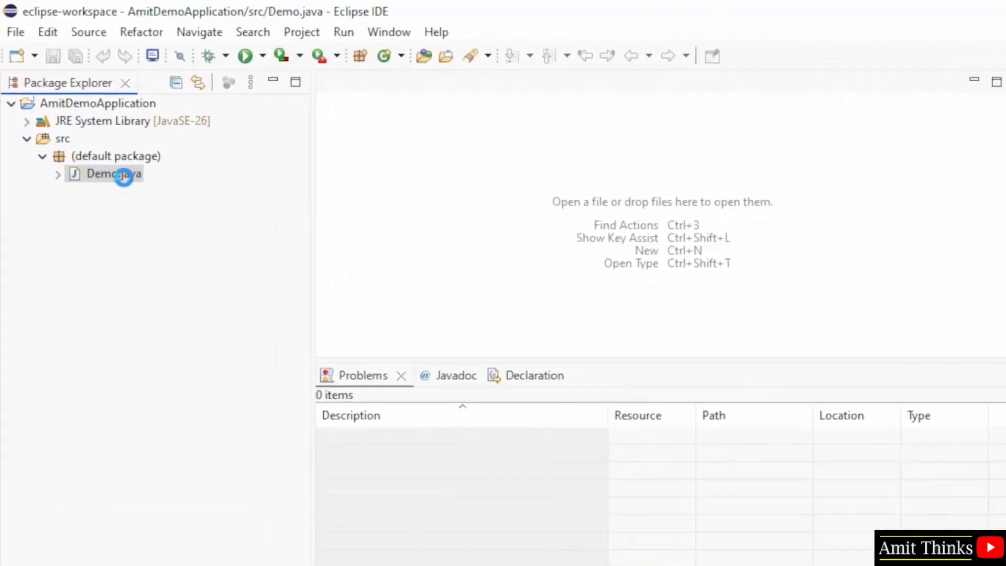
Step: Enlarge the Demo.java code editor by shrinking the Problems view beneath it
left_click(467, 190)
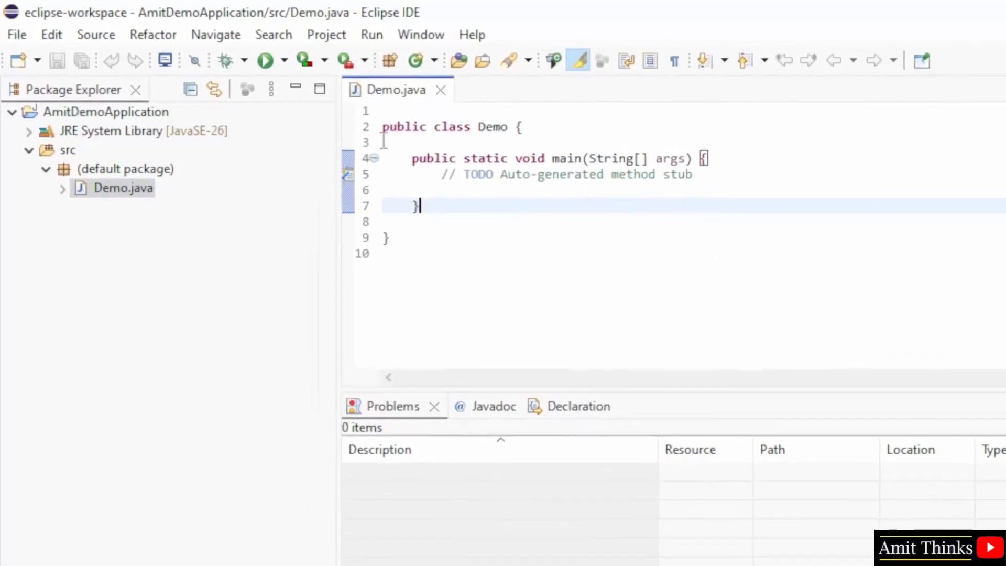
double_click(458, 121)
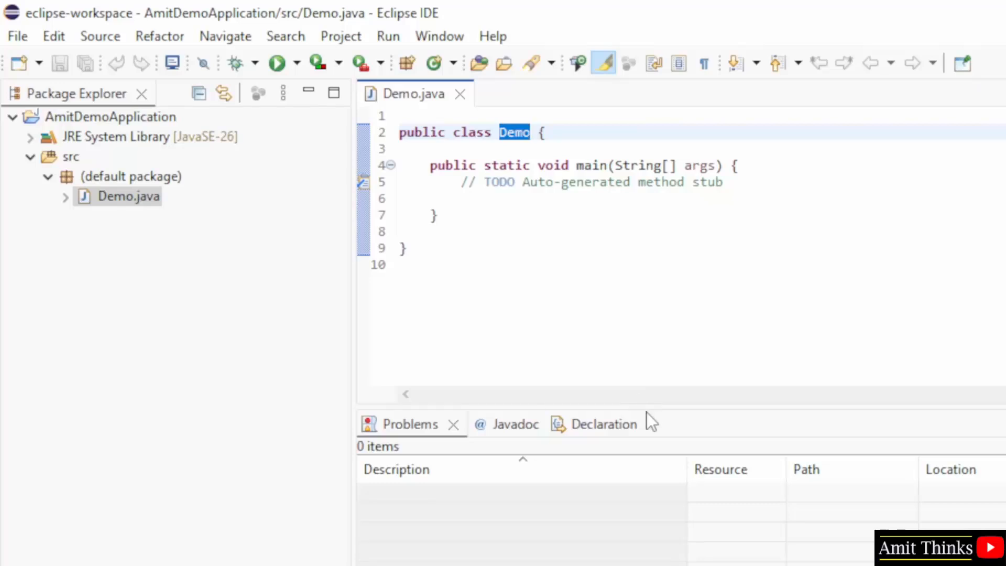
left_click_drag(653, 407, 662, 540)
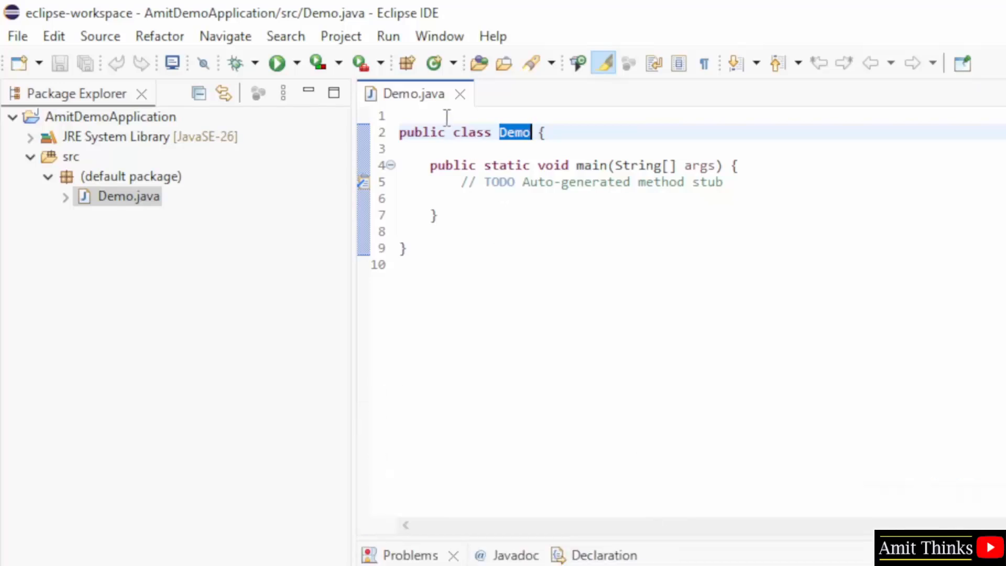
Step: Insert a System.out.print statement in the main method below the TODO comment, using the boolean completion proposal
left_click(582, 200)
key("Return")
type("S")
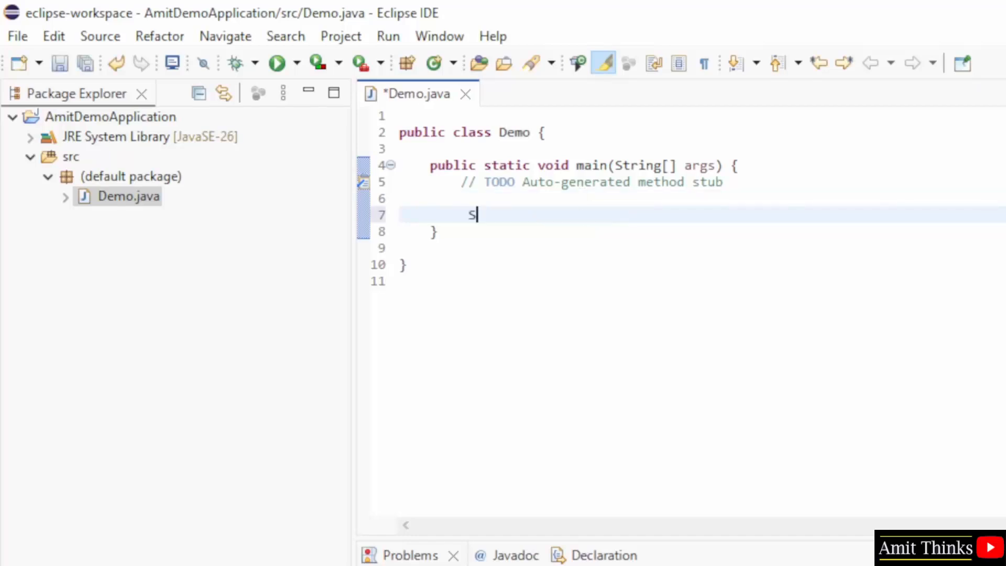
type("ystem.o")
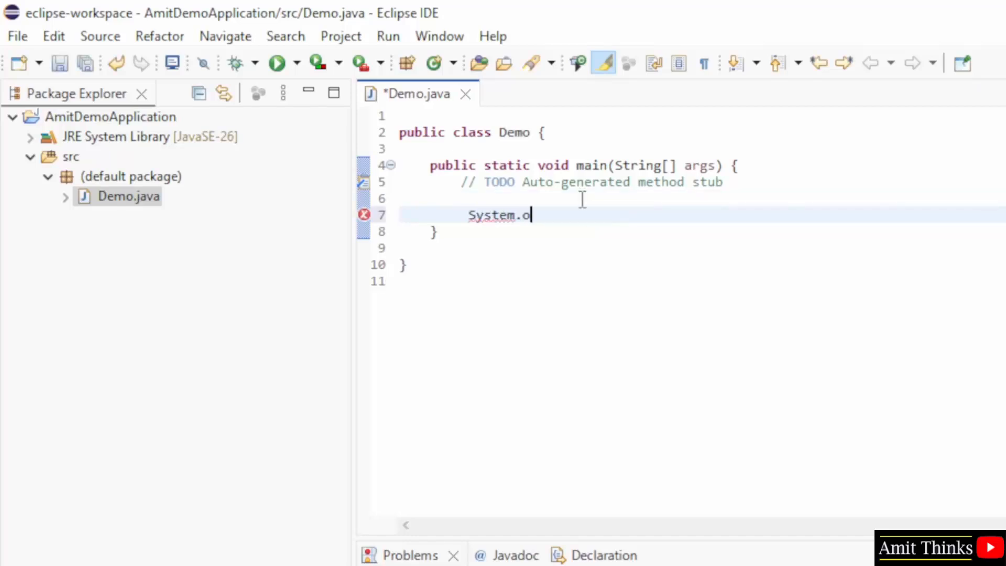
type("ut.p")
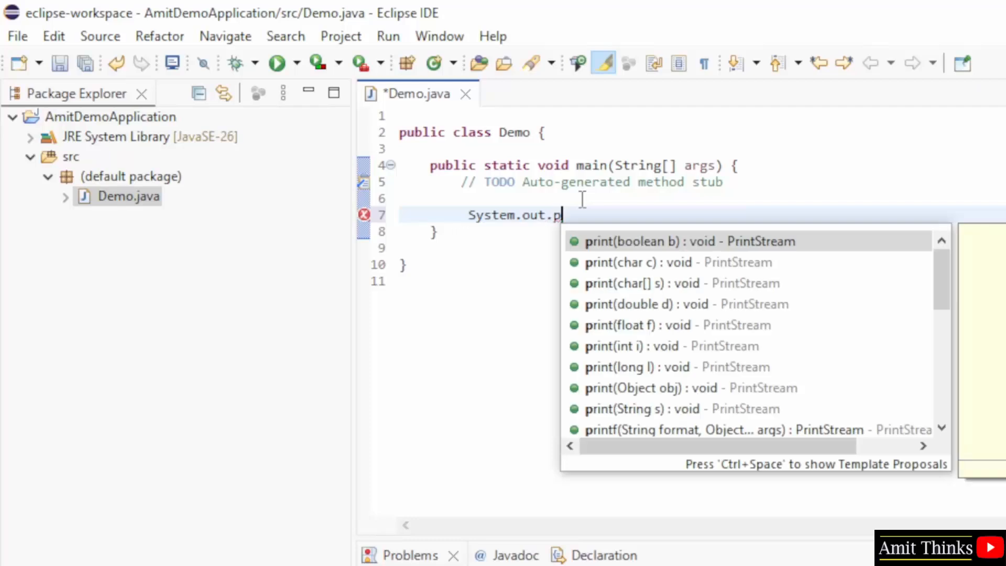
type("rint")
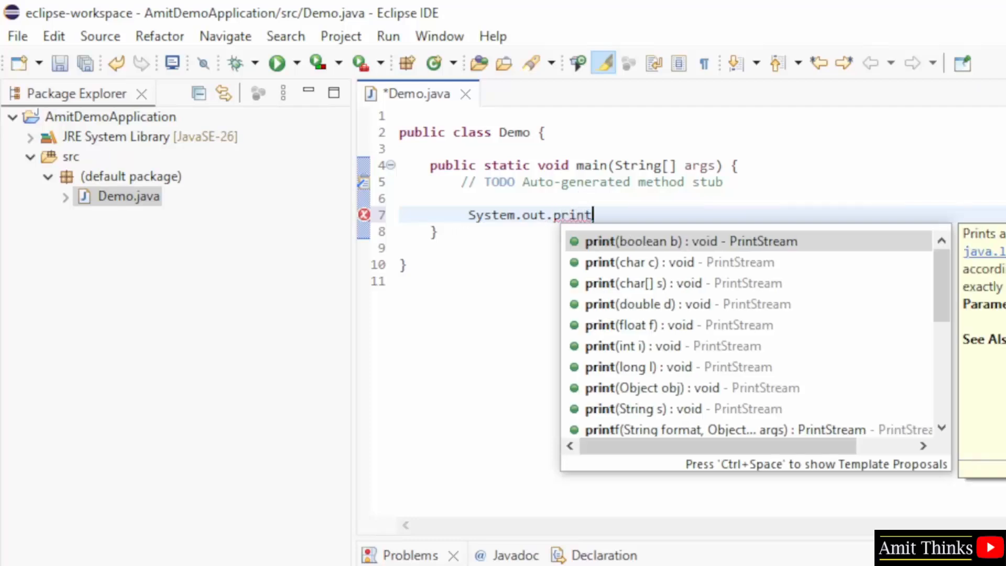
key("Return")
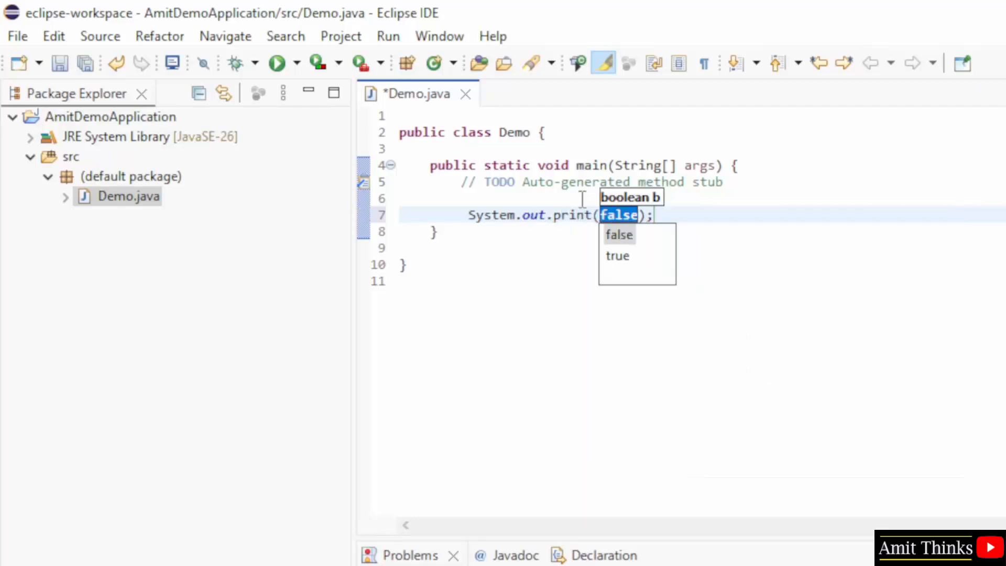
key("Left")
key("Left")
key("BackSpace")
key("BackSpace")
key("BackSpace")
key("BackSpace")
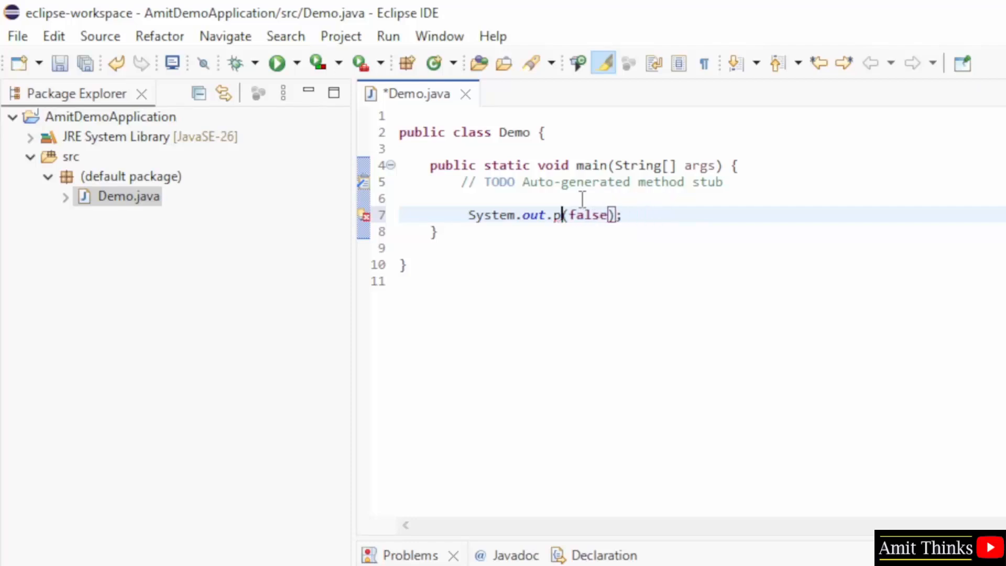
type("rint")
key("Right")
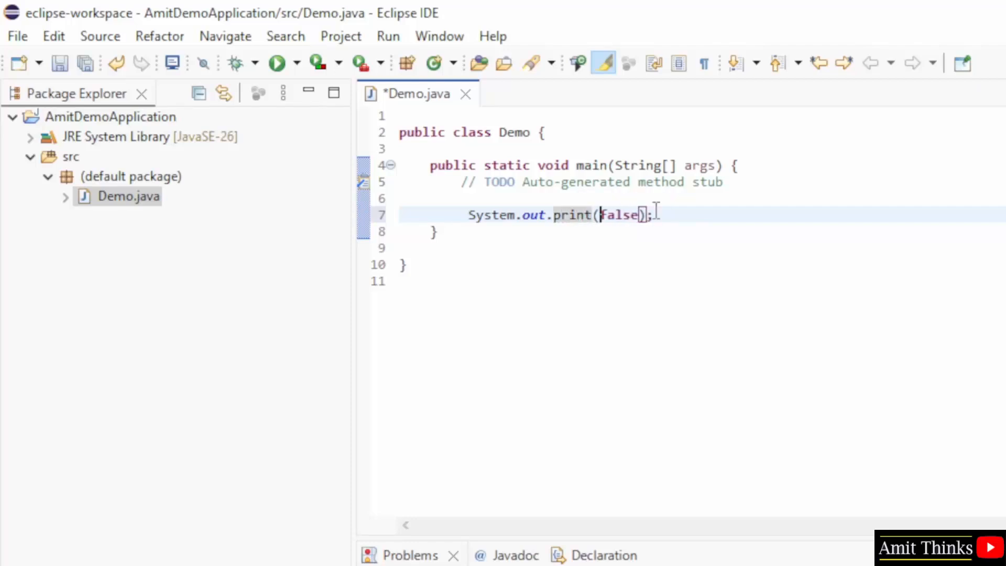
Step: Replace the print statement's boolean argument with the author's full name as a quoted string and save Demo.java
key("BackSpace")
key("BackSpace")
key("BackSpace")
key("BackSpace")
key("BackSpace")
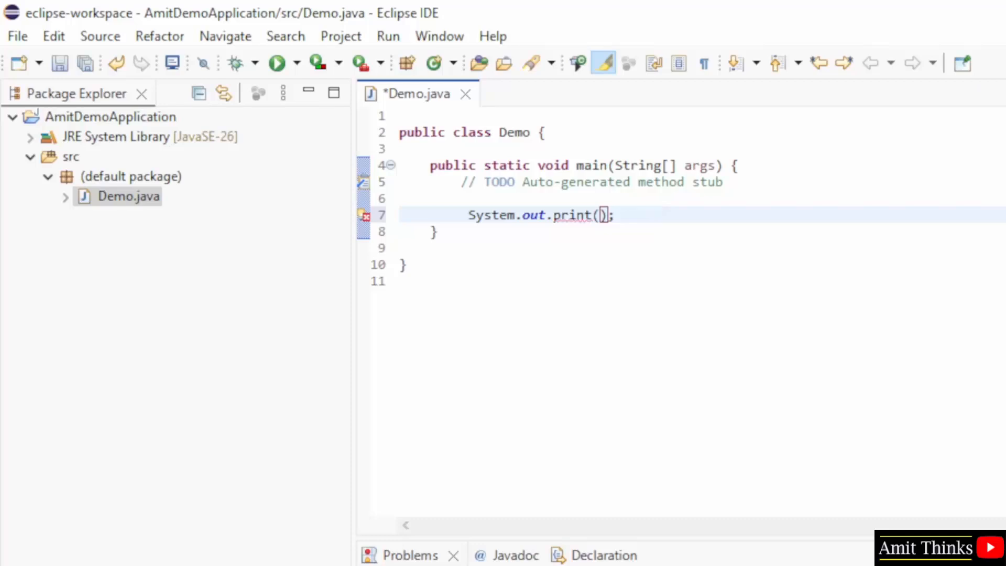
type("\"Amit Diwan")
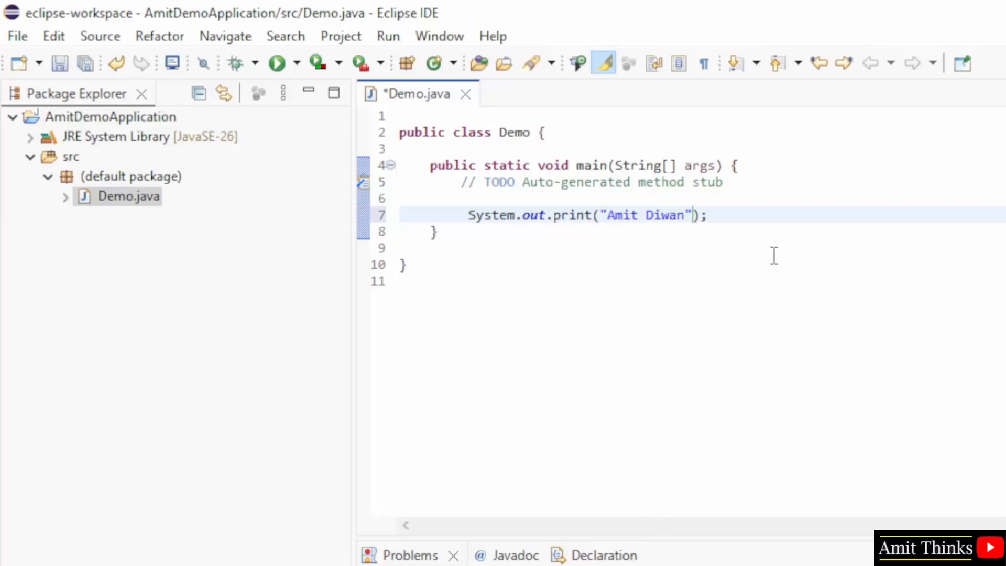
left_click(18, 37)
left_click(27, 270)
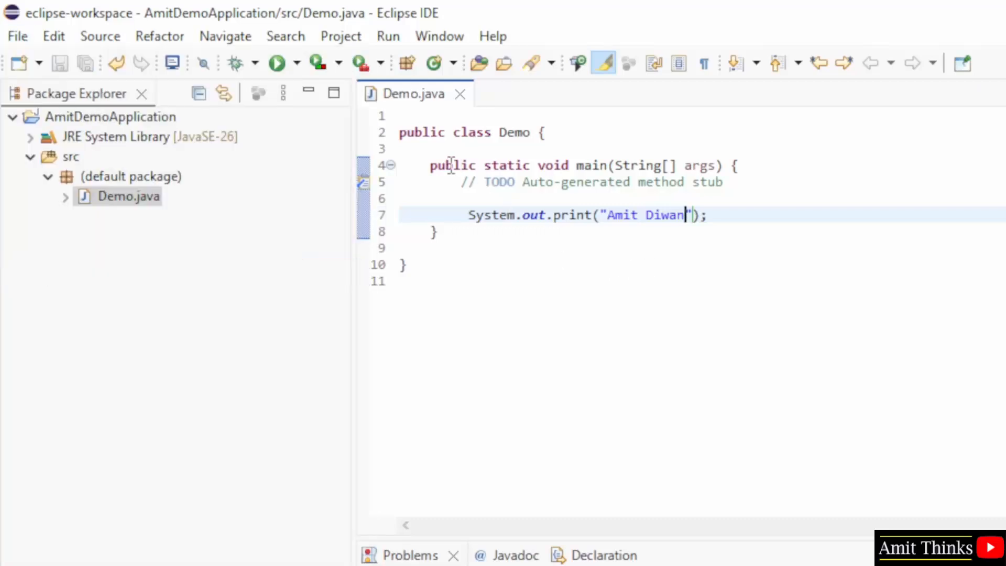
Step: Examine the main method's signature, including the static keyword and the String[] args parameter
double_click(498, 166)
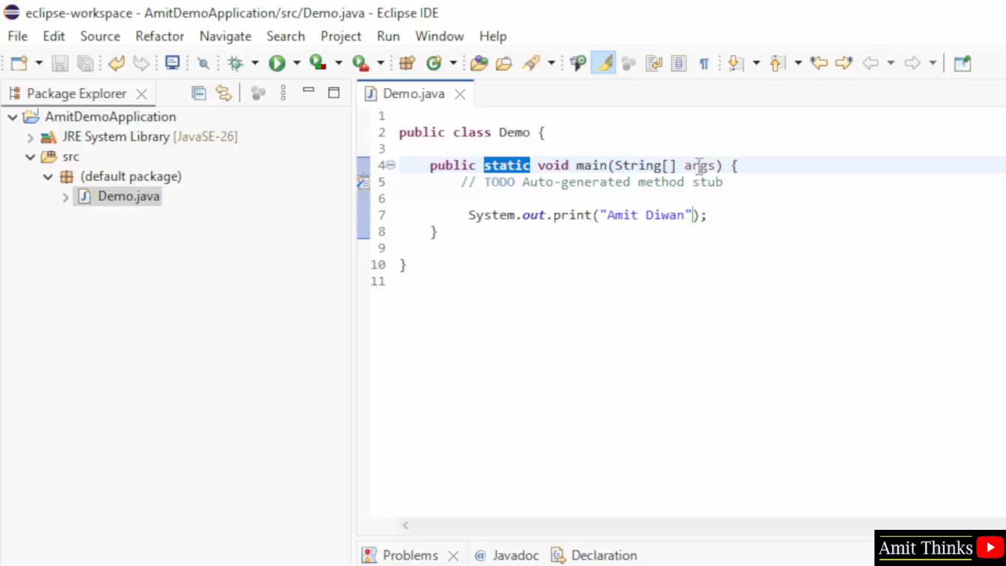
left_click(649, 248)
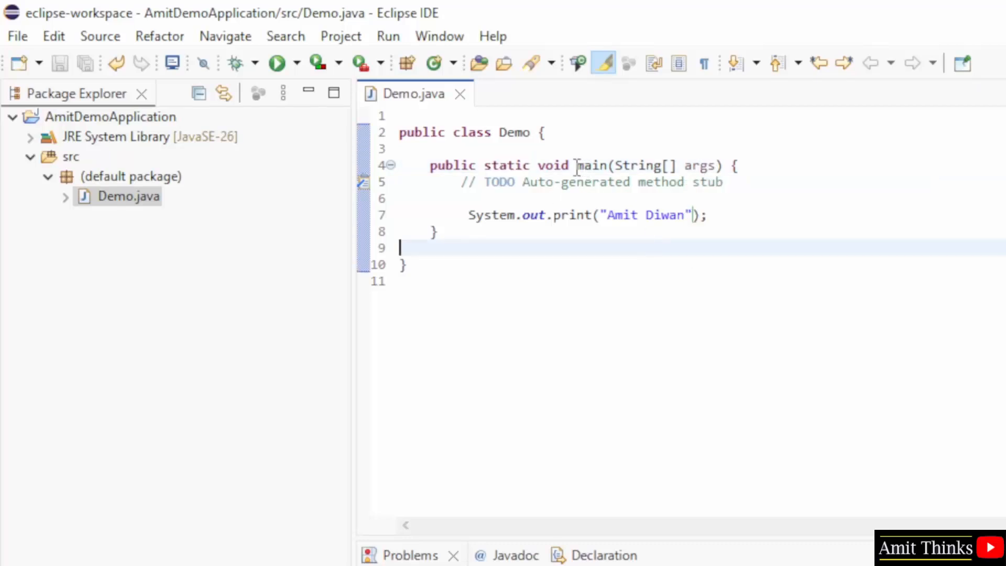
left_click_drag(577, 166, 716, 167)
left_click(607, 169)
double_click(601, 181)
left_click(615, 166)
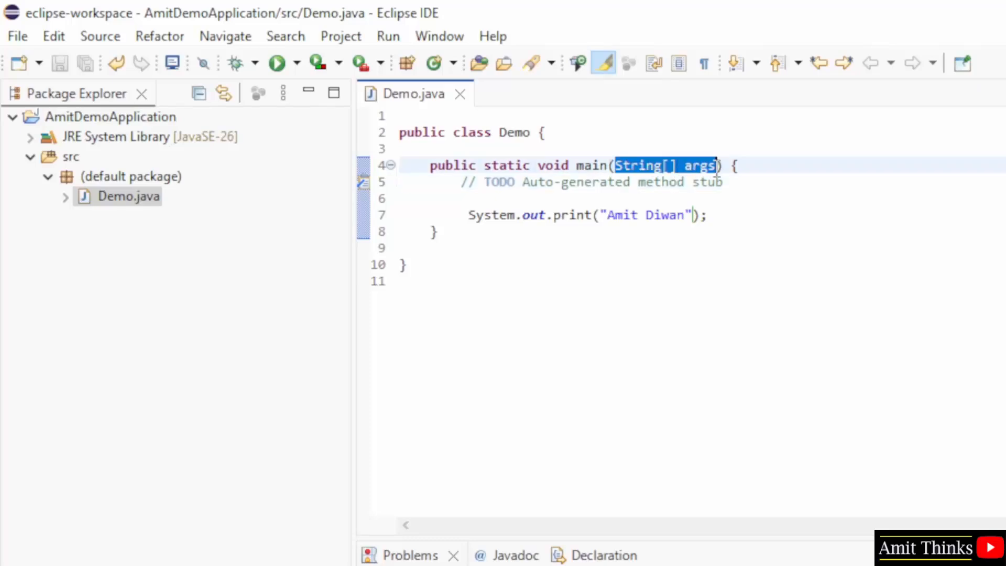
Step: Run Demo.java as a Java application
right_click(532, 183)
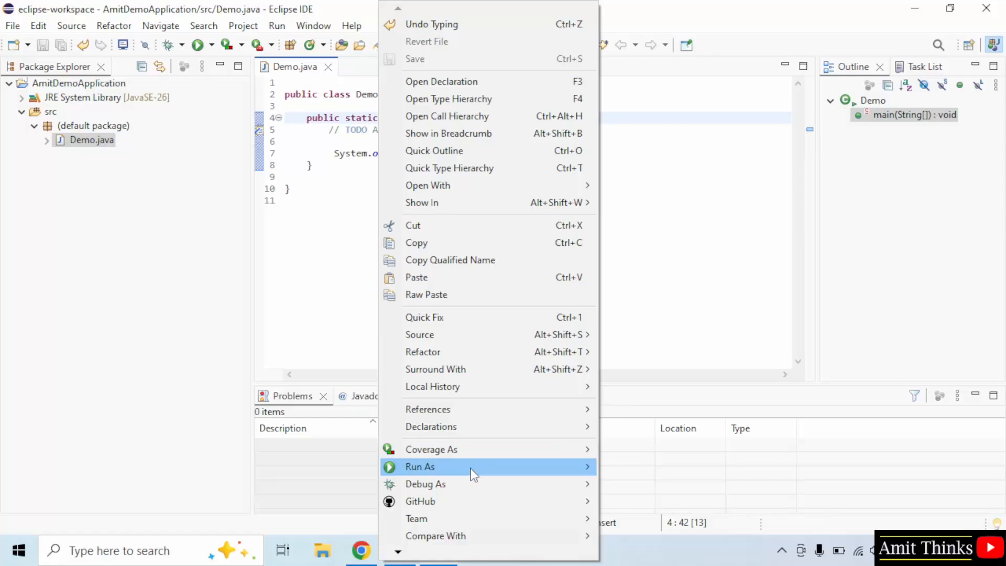
mouse_move(472, 467)
left_click(671, 467)
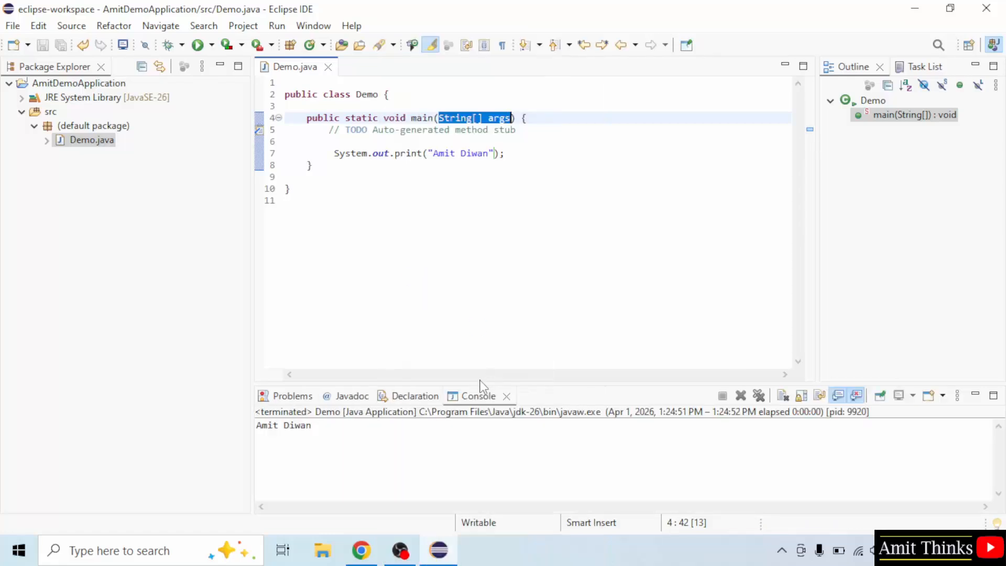
Step: Enlarge the Console view and compare the program's output with the print statement in the main method
left_click_drag(519, 425, 581, 230)
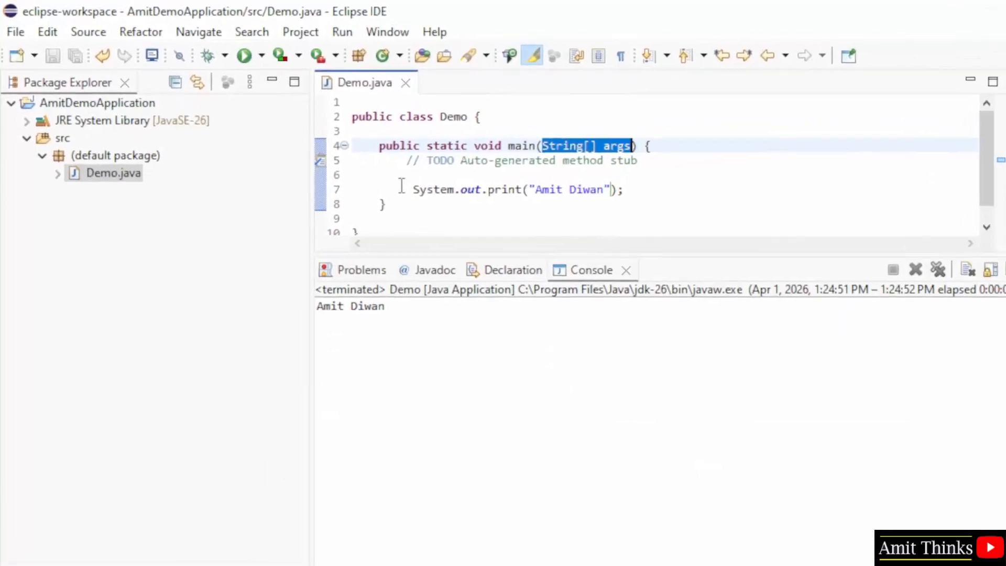
left_click(365, 179)
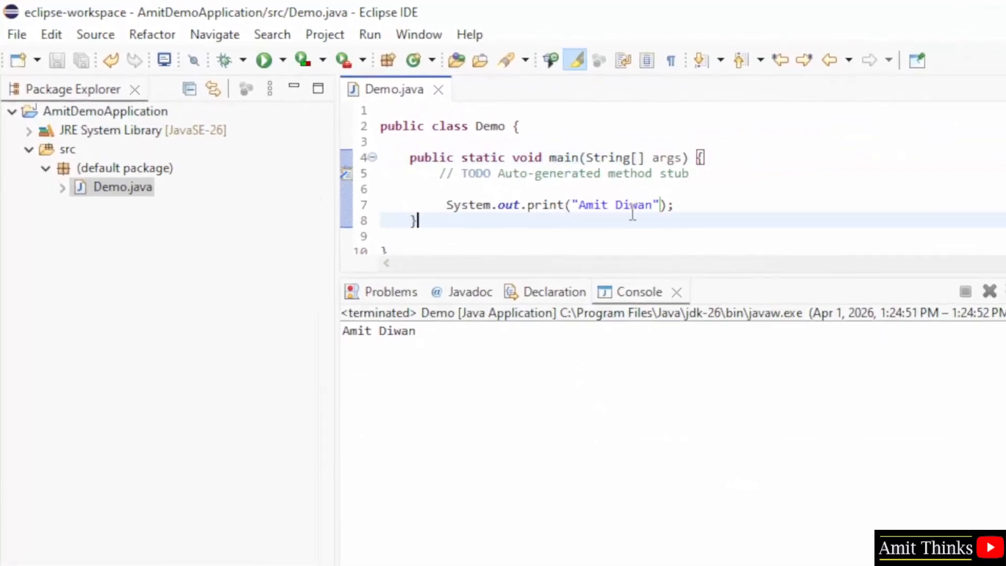
left_click(632, 210)
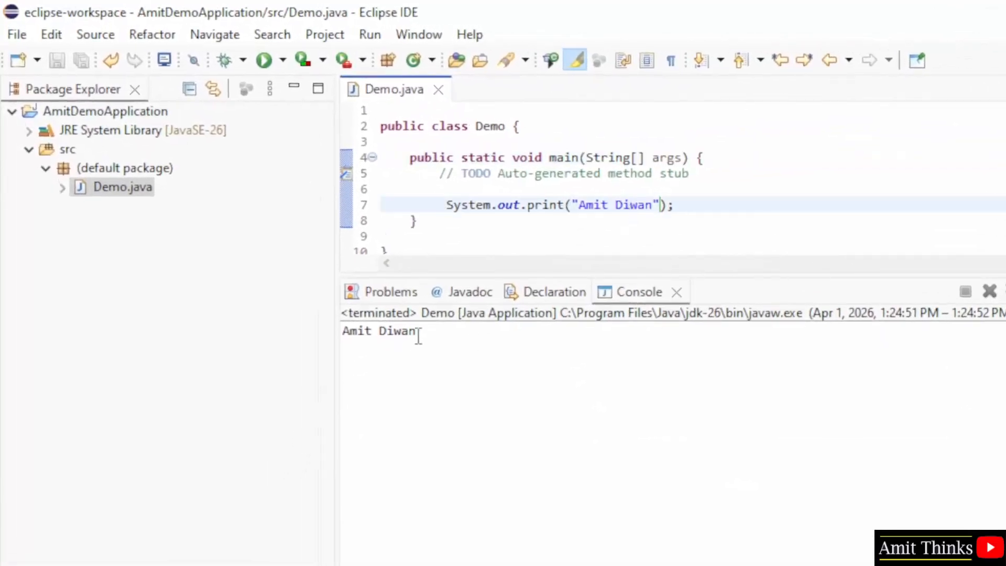
left_click_drag(417, 335, 341, 335)
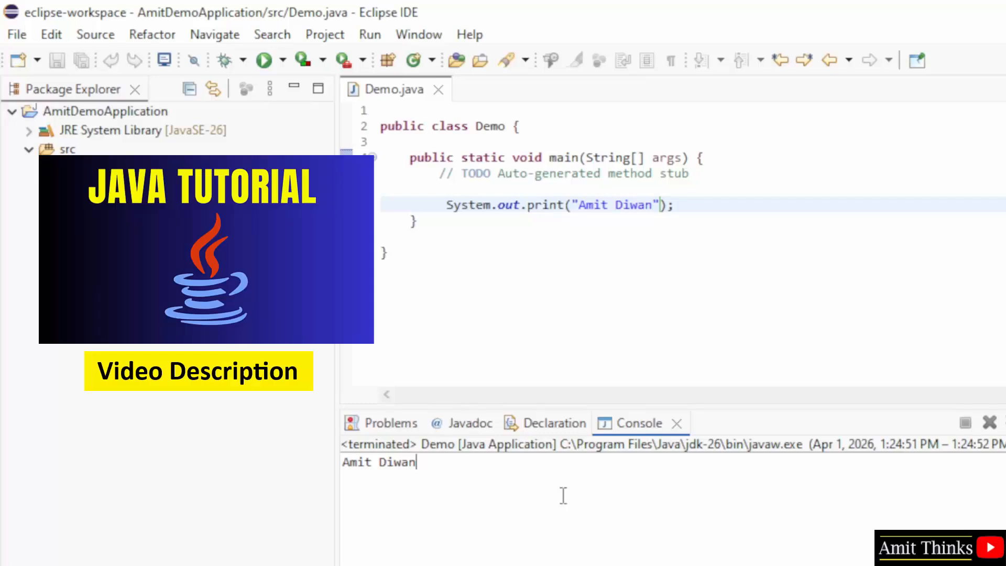